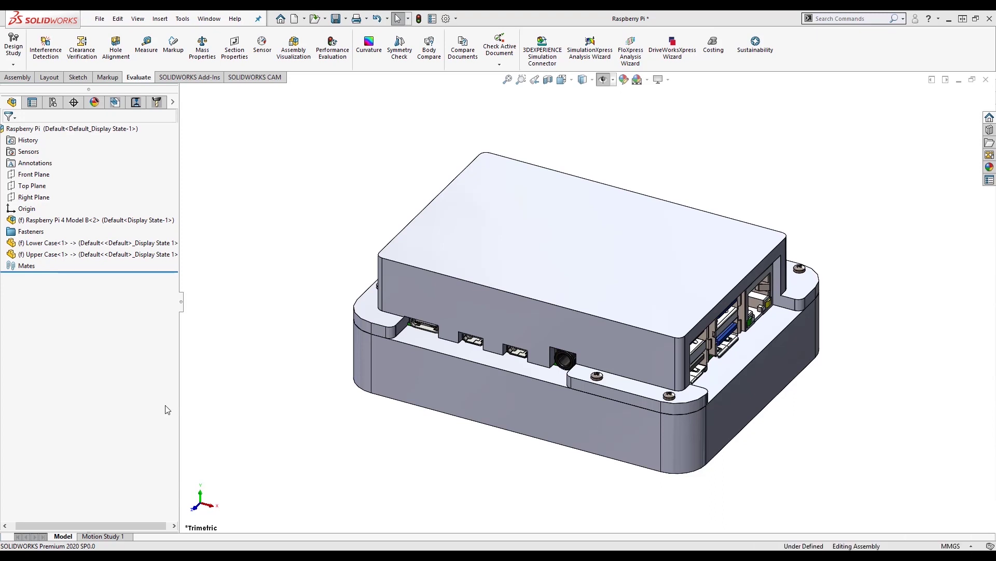
- Open the Lower Case part and define a fixture coordinate system at the stock bounding box's top centre, with Z set by the top rim face
left_click(426, 360)
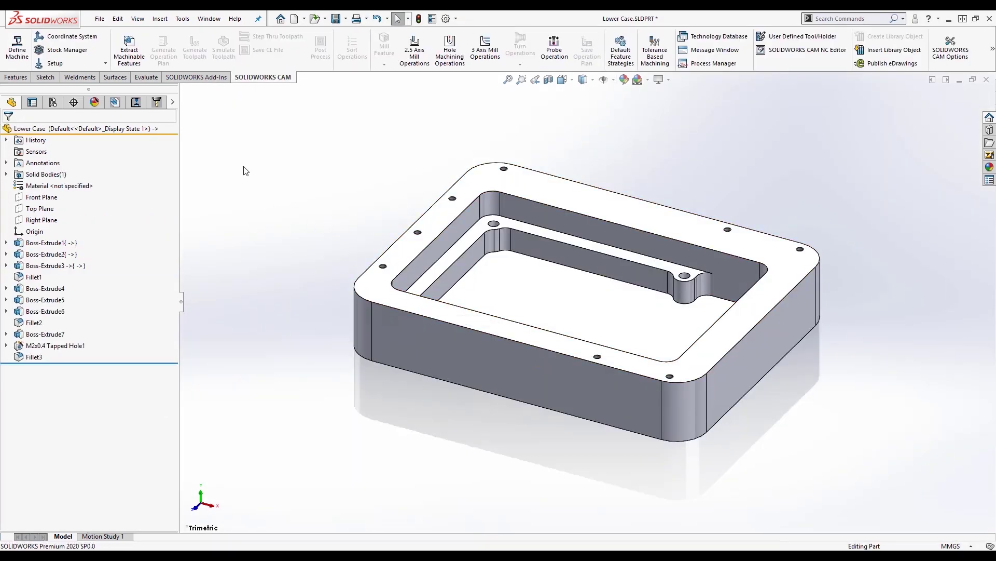
left_click(115, 101)
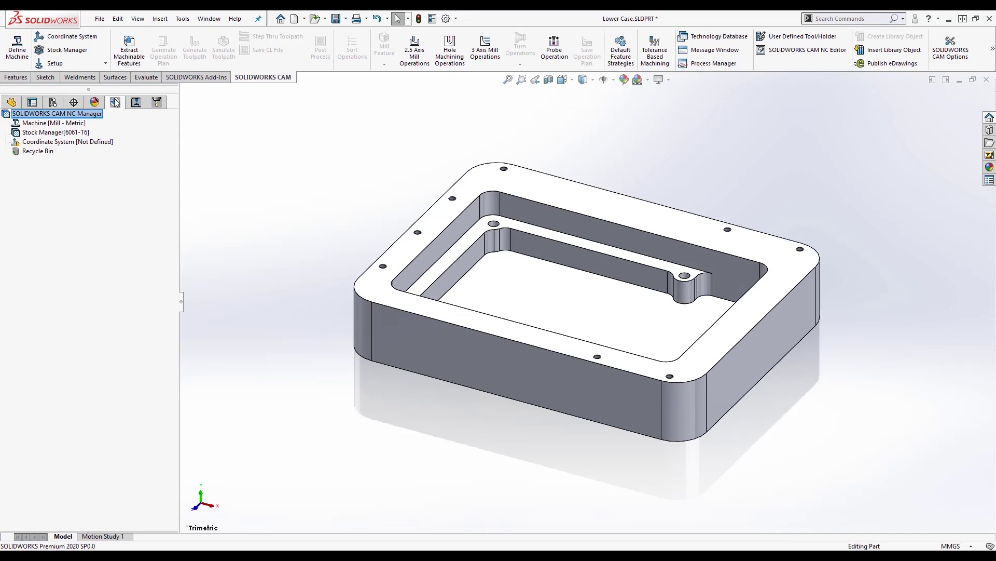
left_click(78, 37)
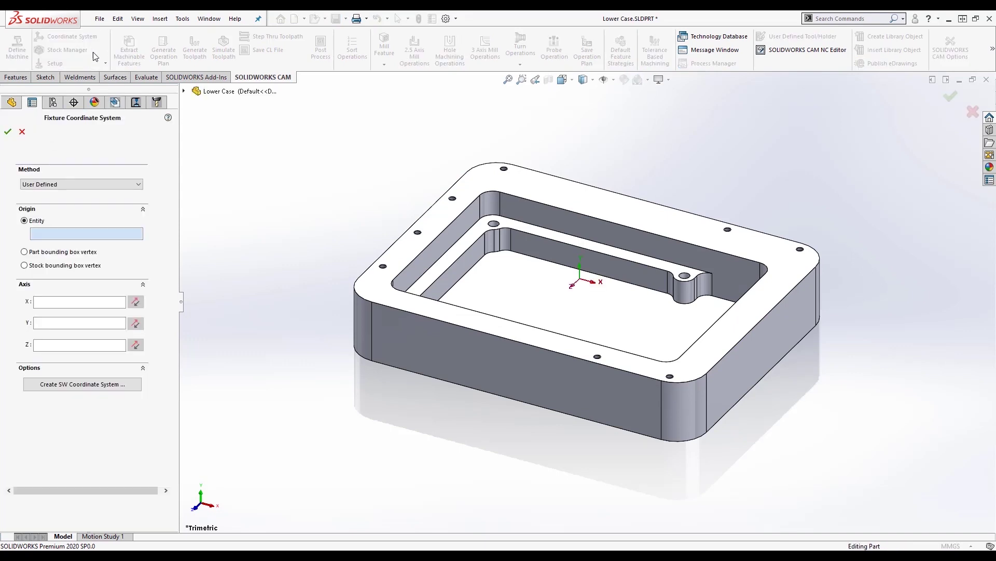
left_click(42, 266)
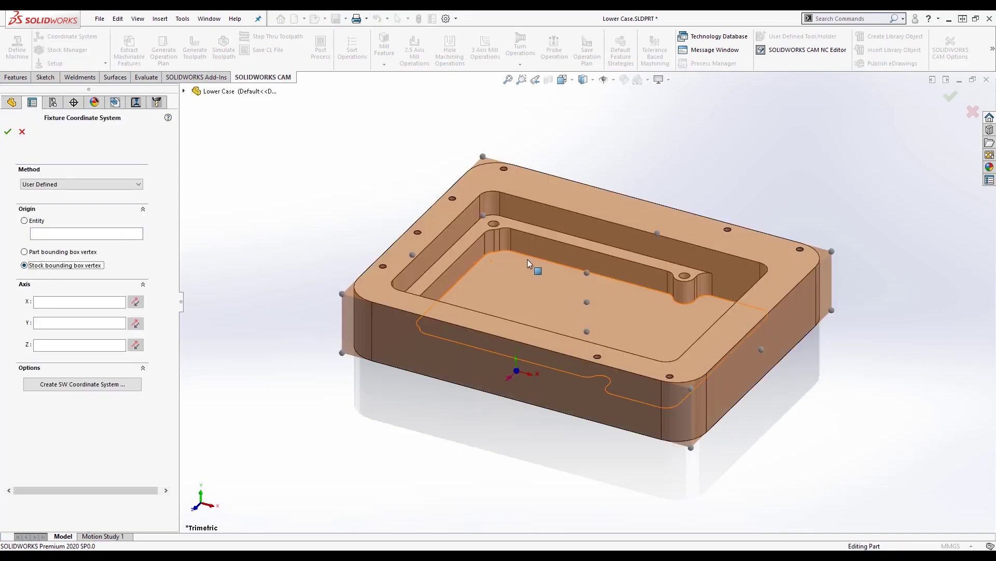
left_click(587, 273)
left_click(81, 346)
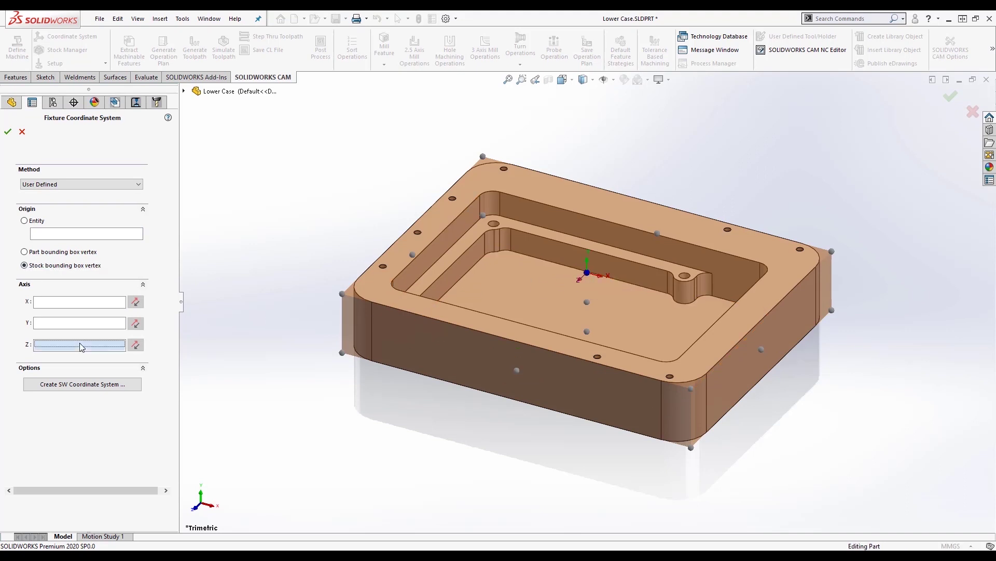
left_click(397, 295)
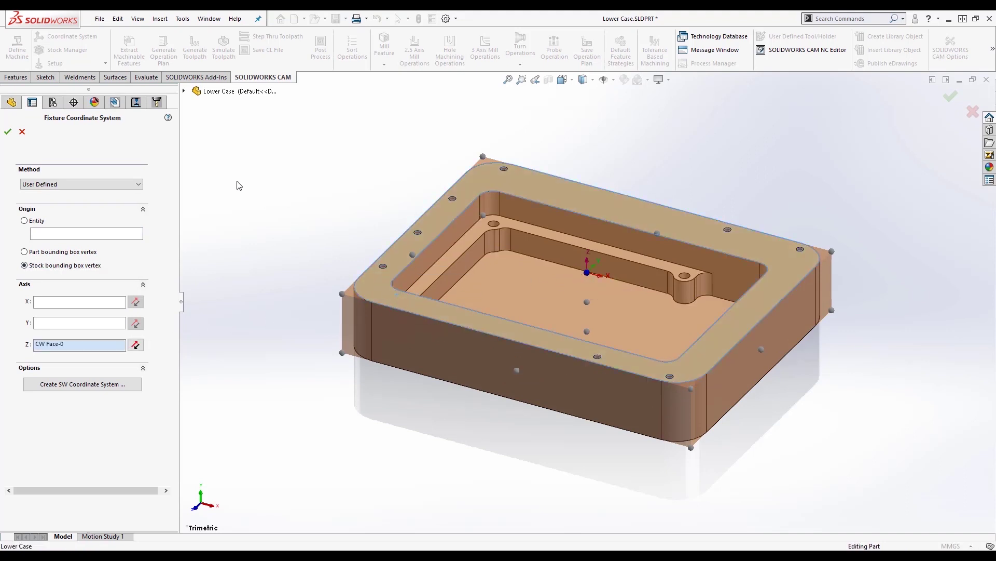
left_click(9, 132)
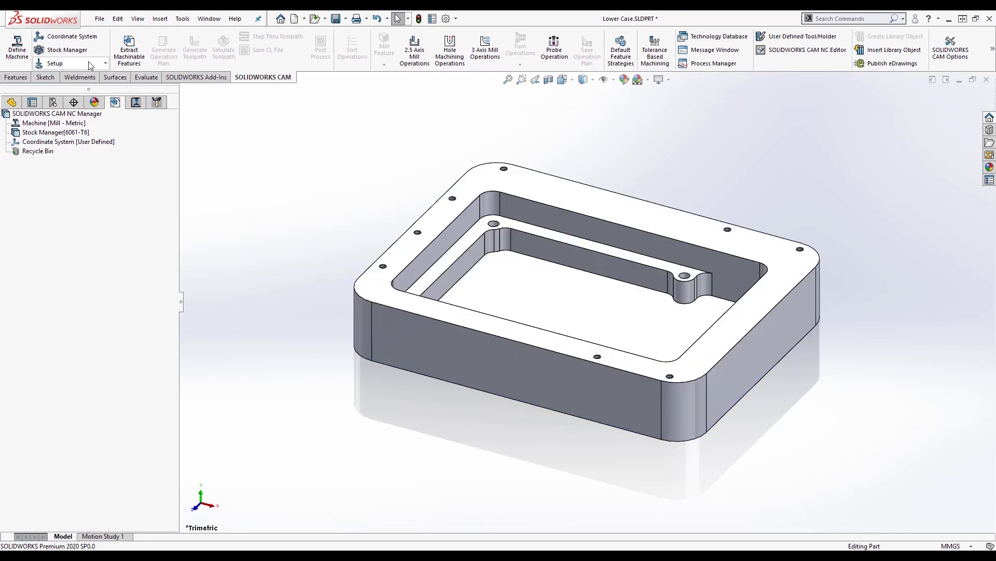
- Base the stock on the FCS coordinate system and offset its bounding box 5 mm on both sides in X and Y
left_click(67, 50)
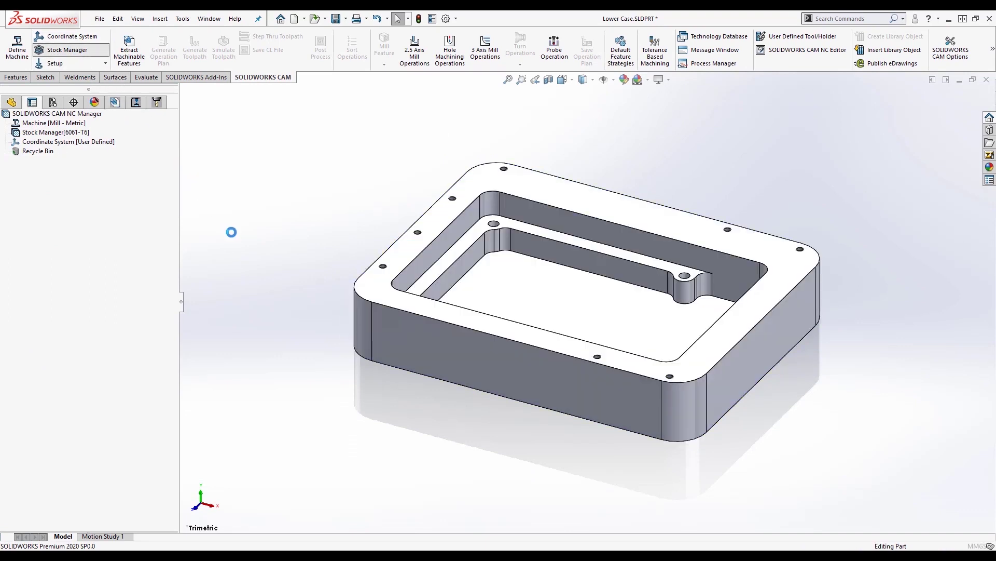
left_click(70, 282)
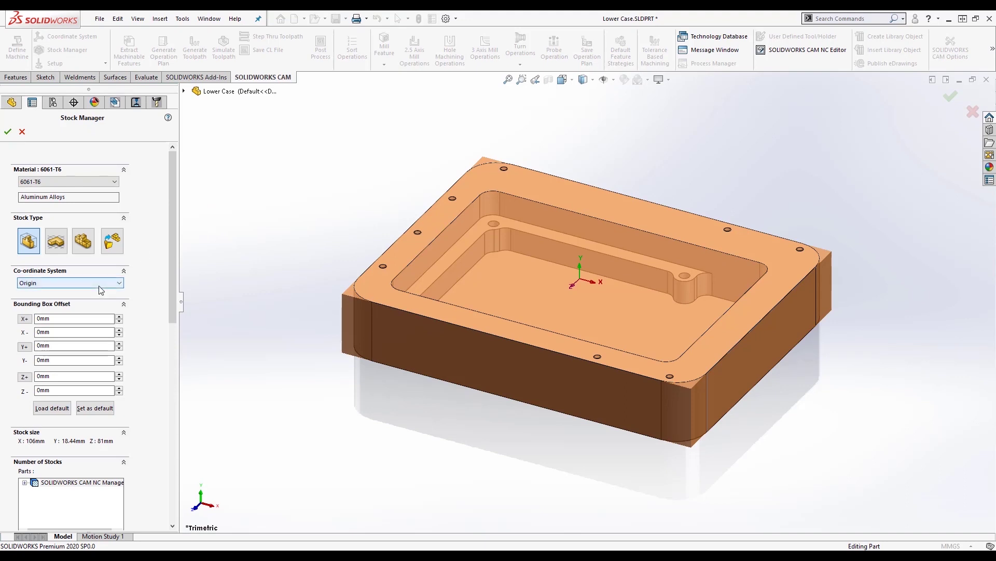
left_click(73, 306)
left_click(60, 319)
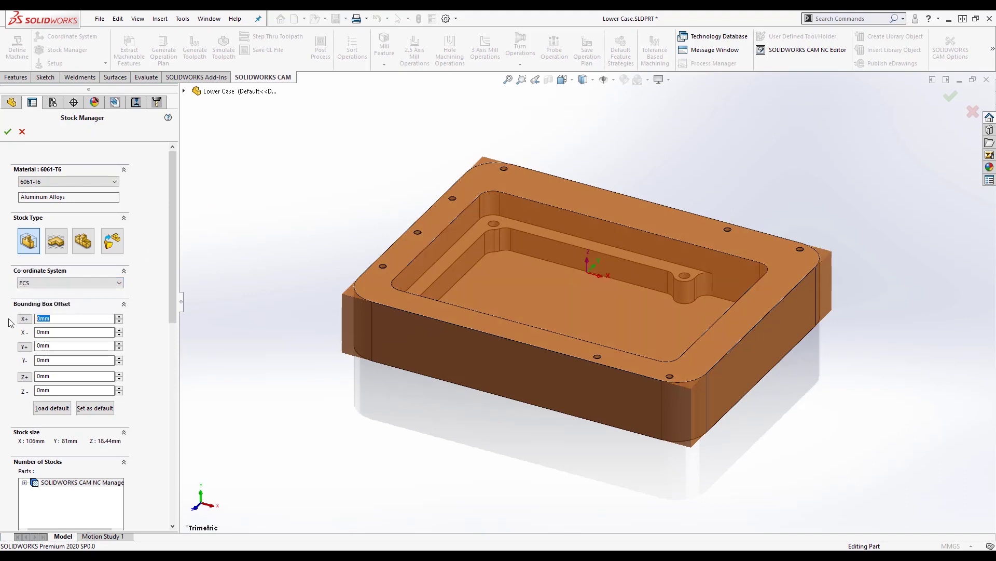
left_click(24, 320)
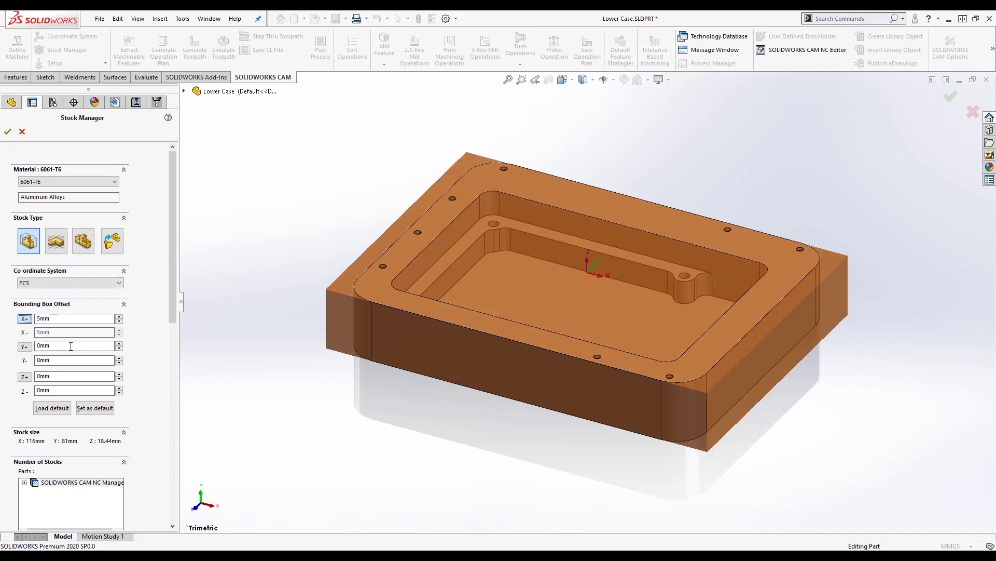
left_click_drag(46, 347, 28, 346)
type("5")
left_click(26, 346)
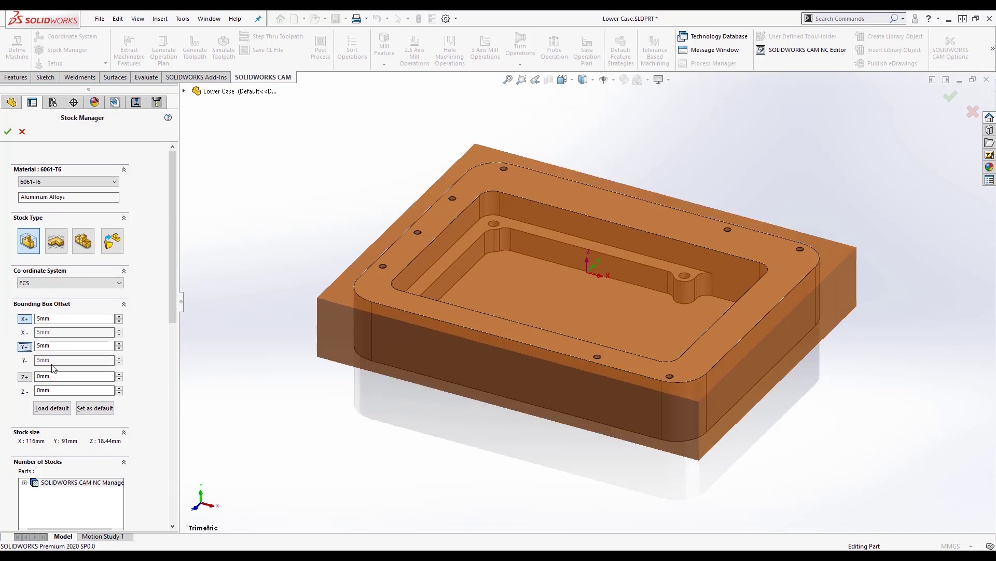
- Set the stock's bounding box offset to 3 mm in Z+ and 10 mm in Z-, and accept the stock definition
left_click(55, 375)
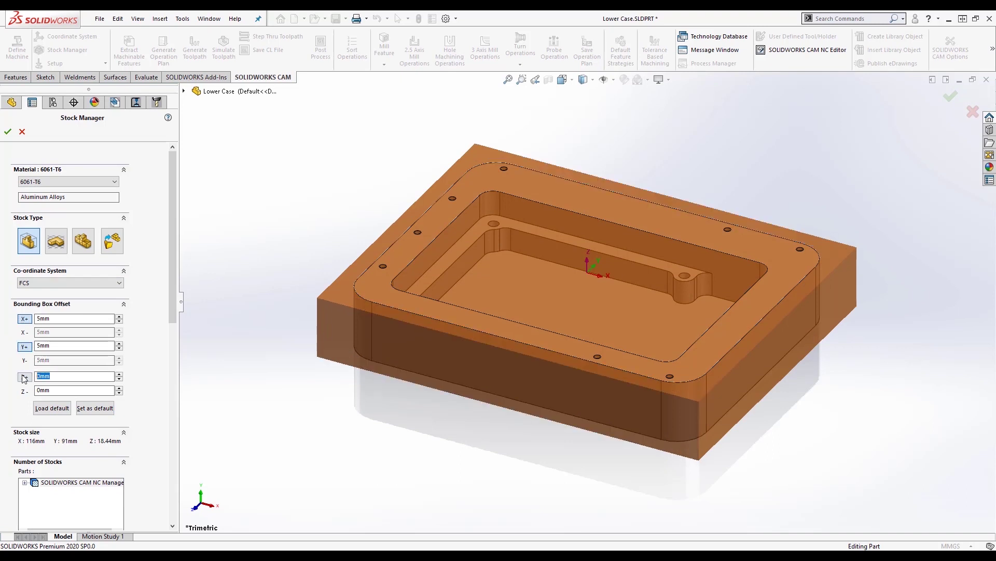
type("3")
left_click(61, 390)
type("10")
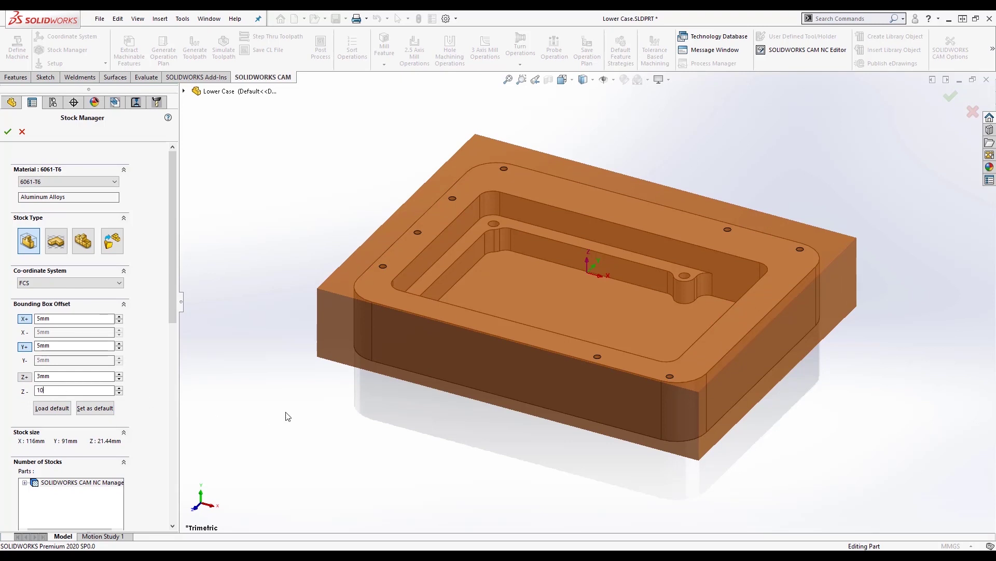
key("Return")
left_click(8, 132)
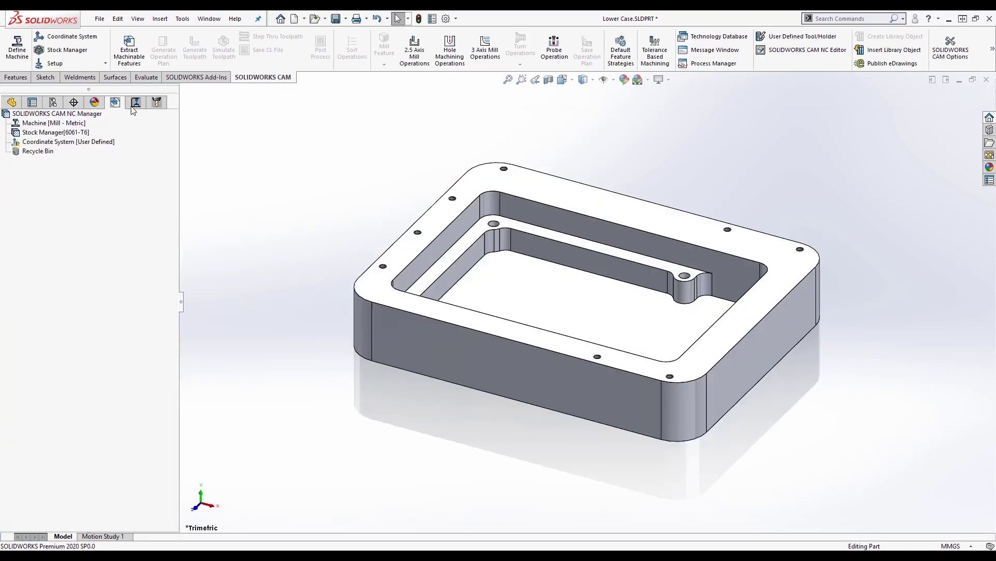
- Extract the machinable features and generate the operation plan with toolpaths for all operations
left_click(128, 55)
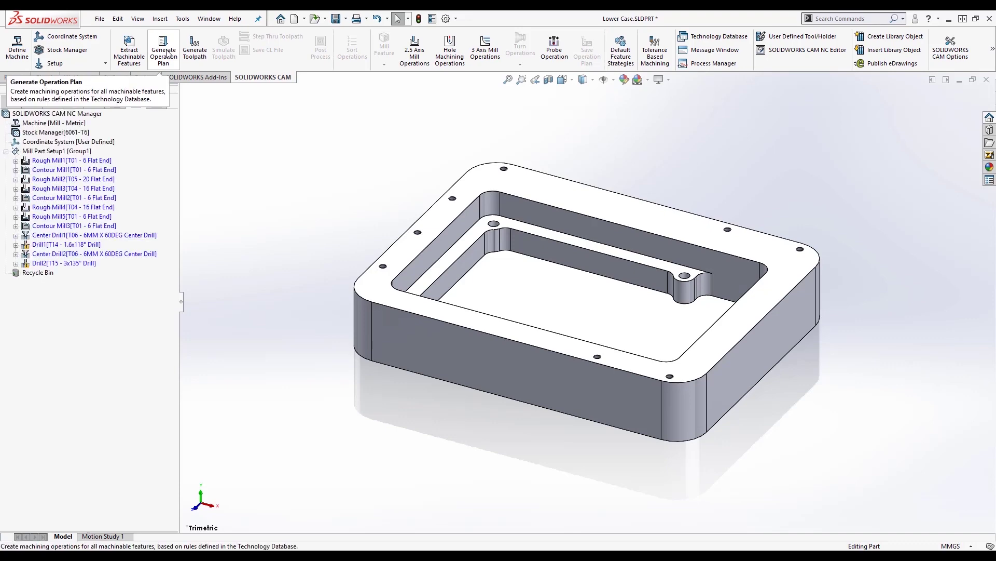
left_click(194, 50)
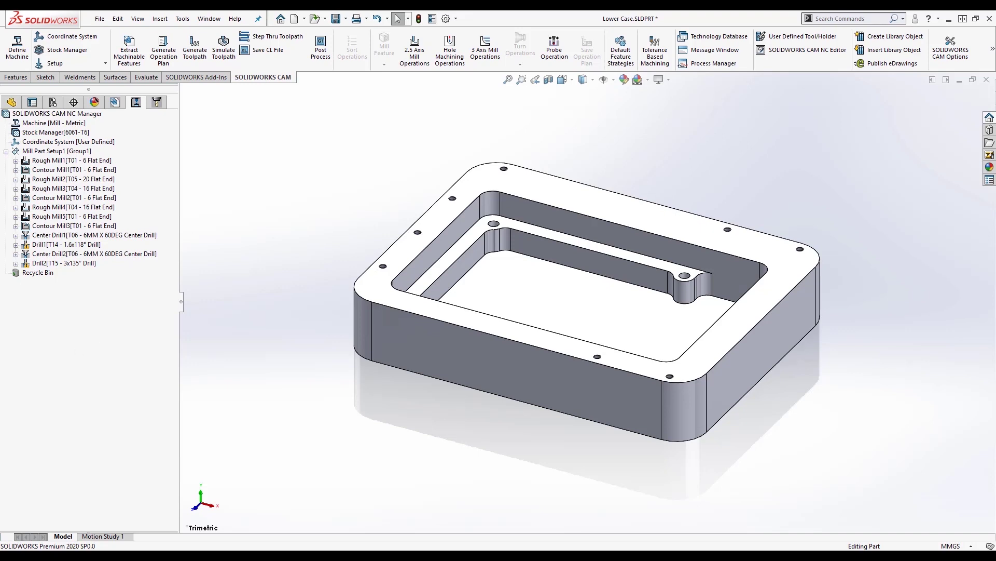
- Simulate the toolpaths through to the end and close the simulation
left_click(220, 54)
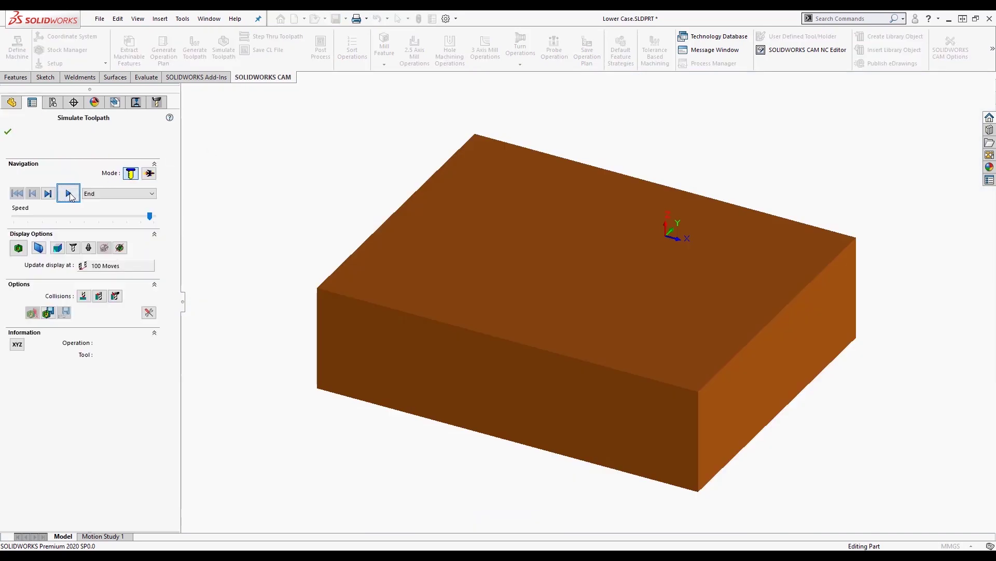
left_click(68, 193)
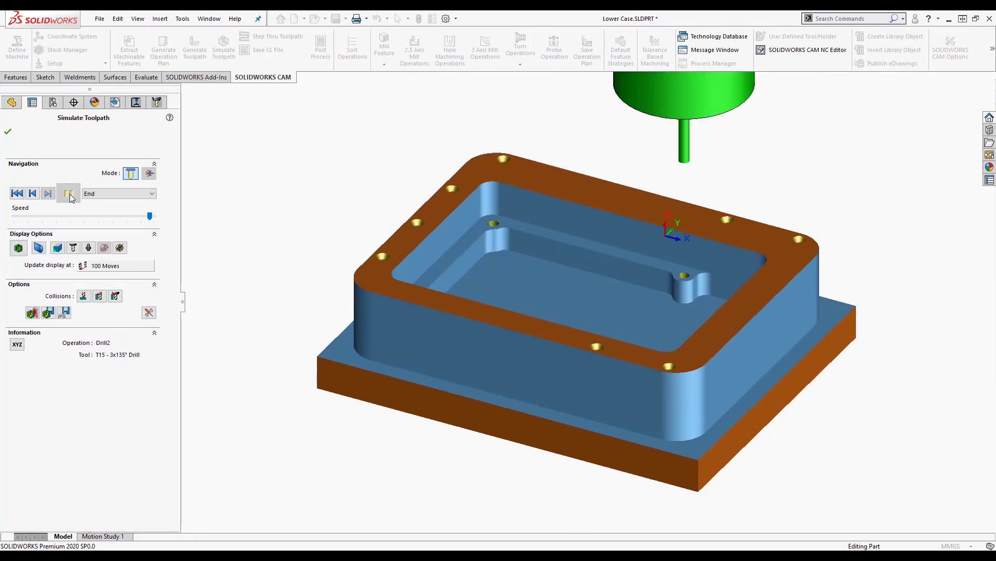
left_click(8, 131)
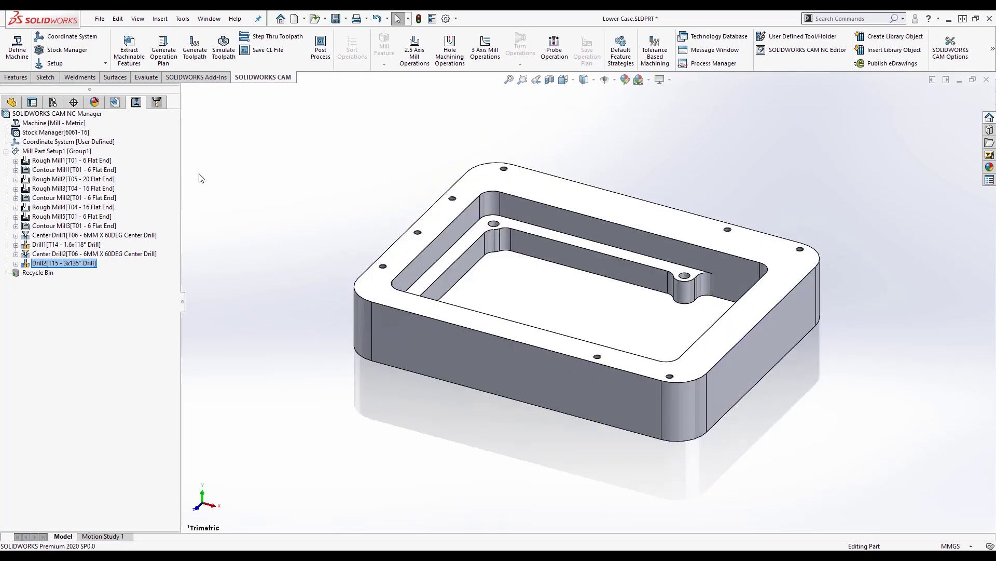
- Enable the Face feature type in the mill feature extraction options and extract the machinable features again
left_click(950, 49)
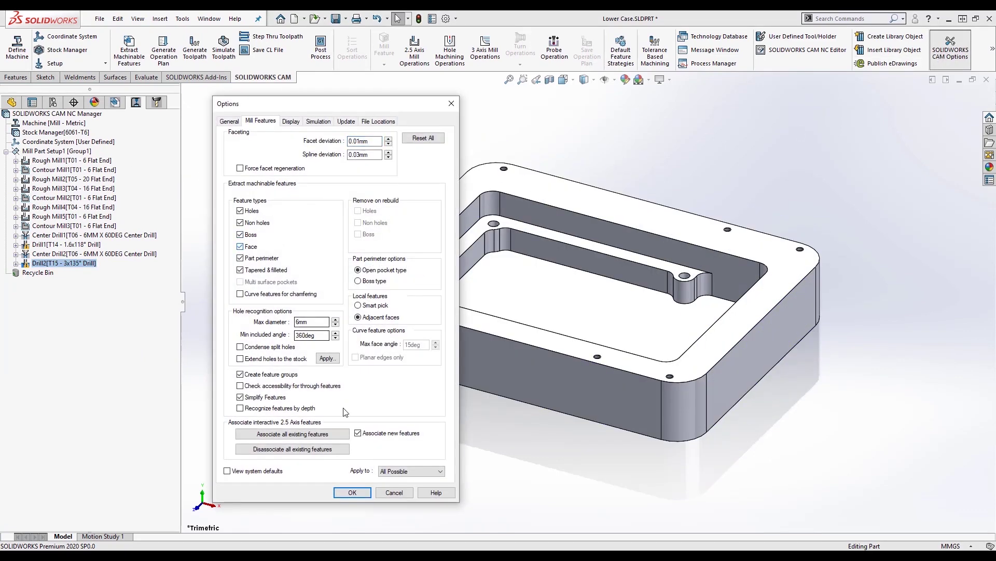
left_click(353, 491)
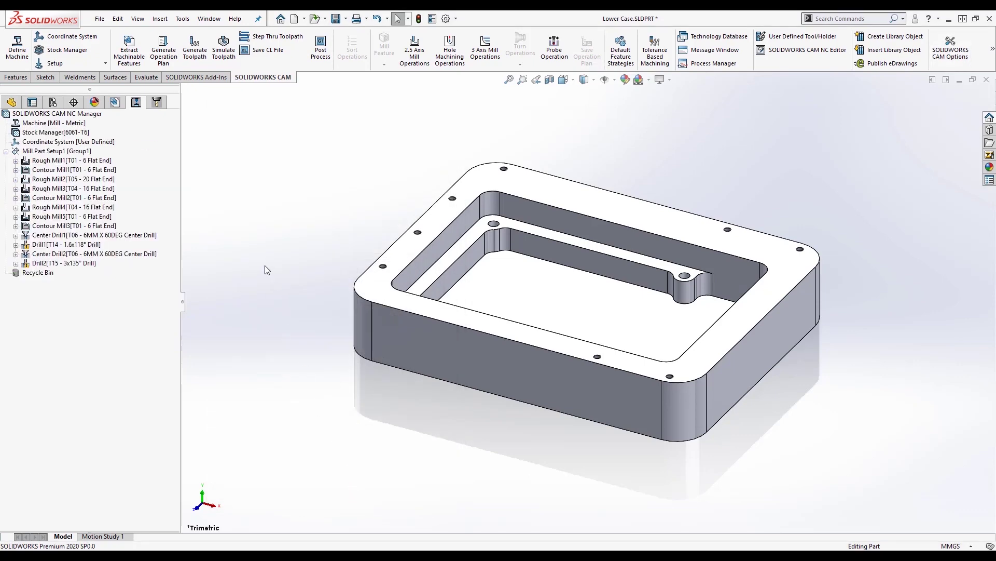
left_click(129, 49)
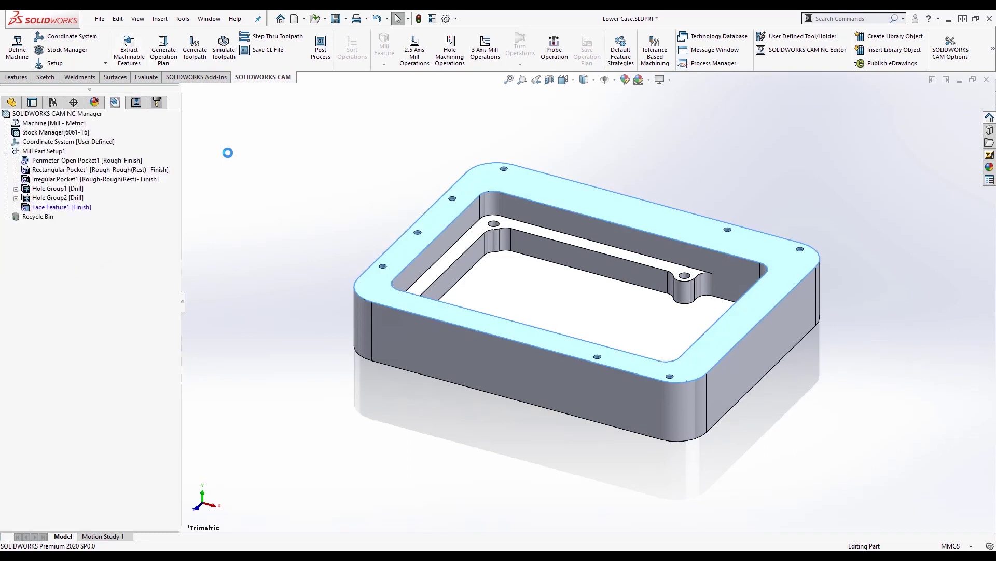
- Generate the operation plan for Face Feature1 and the toolpath for its face mill operation
right_click(88, 208)
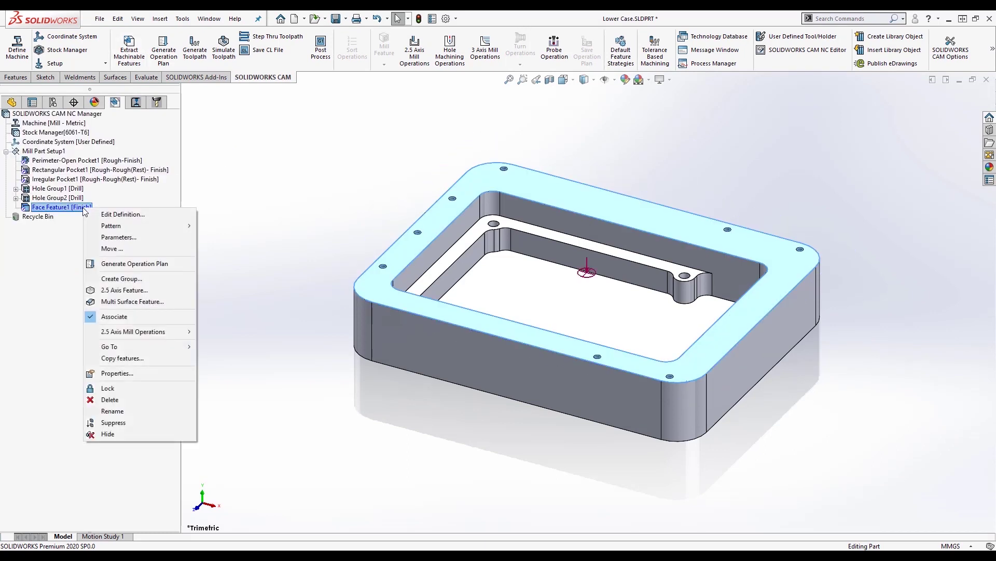
left_click(116, 263)
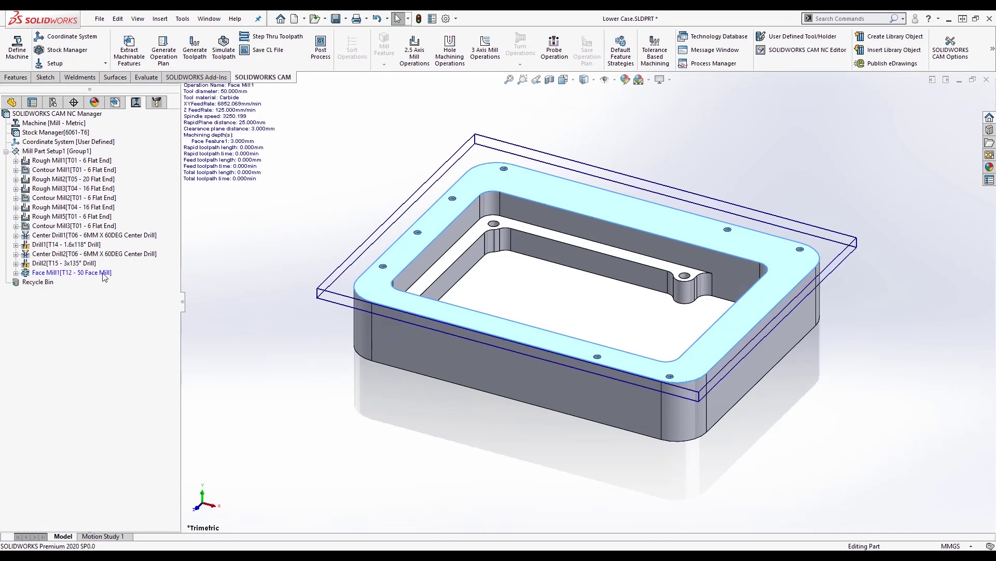
right_click(102, 271)
left_click(131, 286)
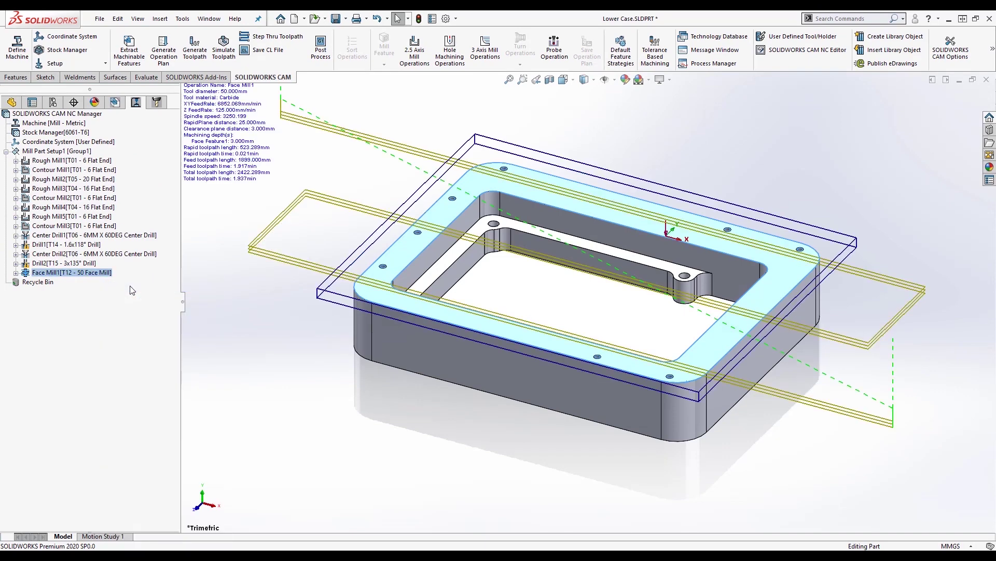
- Move the face mill operation to the start of Mill Part Setup1, ahead of the roughing operations
left_click(81, 152)
left_click_drag(82, 153, 81, 155)
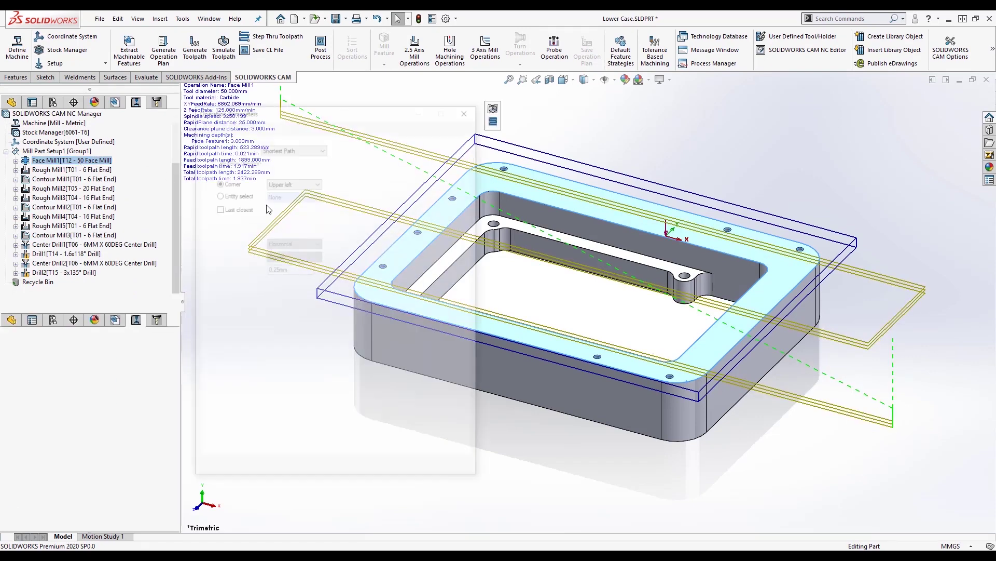
- Set the face mill operation's first cut amount and max cut amount to 3 mm in its facing parameters
left_click(204, 126)
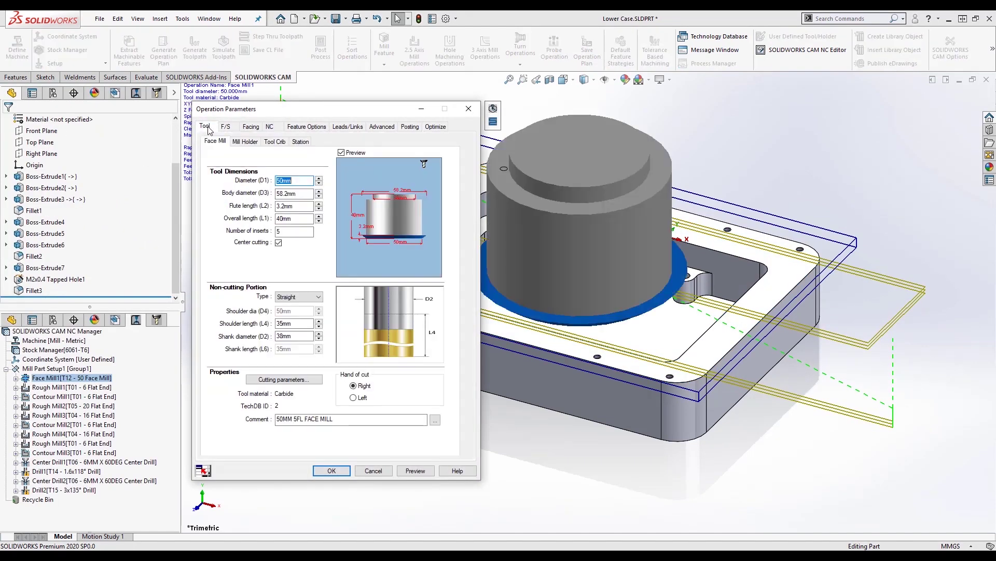
left_click(250, 126)
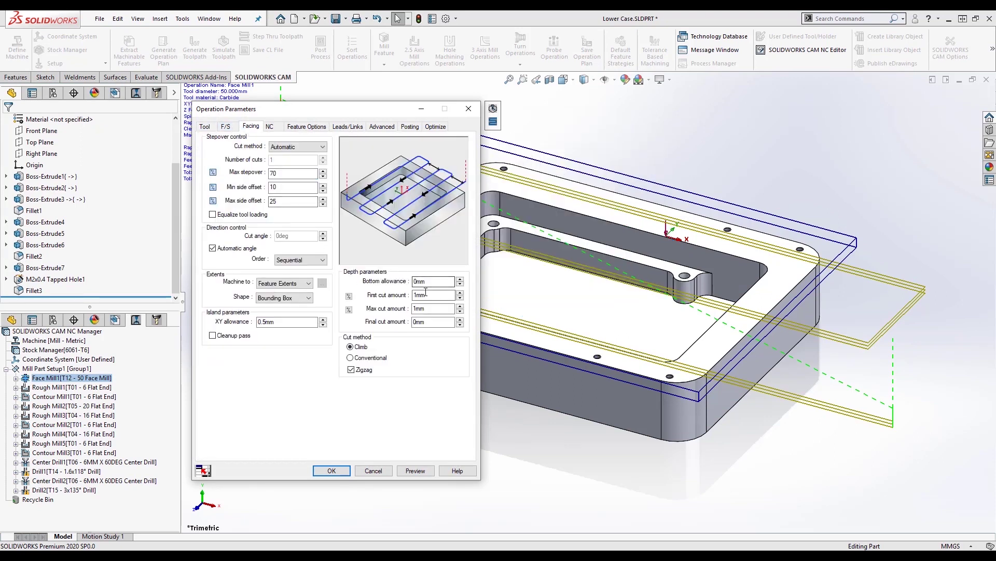
key("Tab")
type("3")
key("Tab")
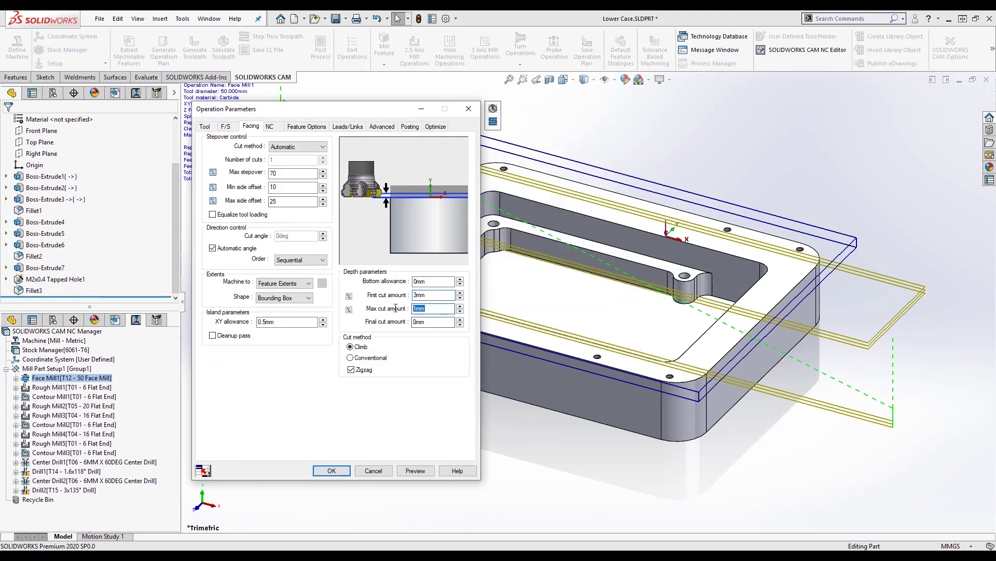
type("3")
left_click(331, 470)
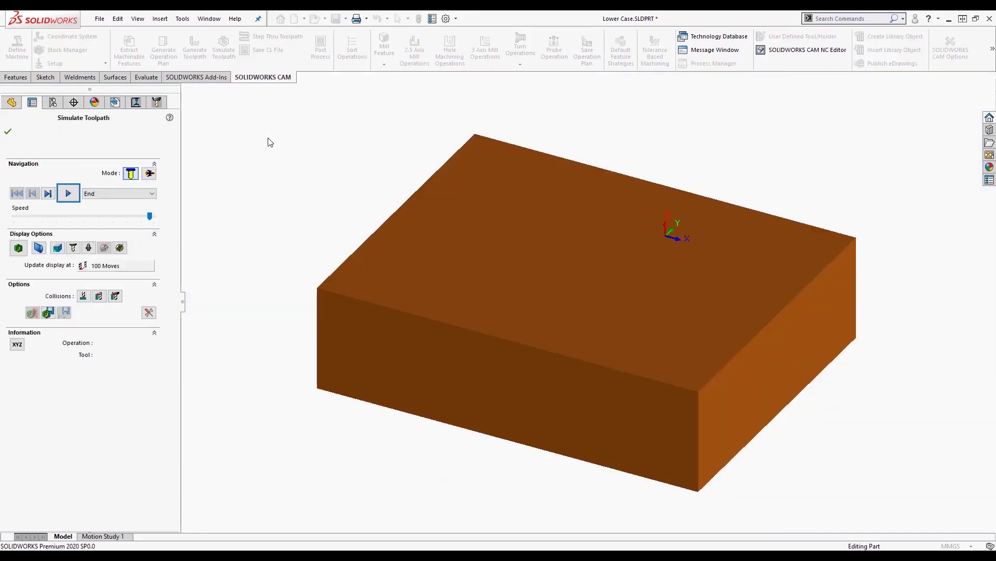
- Simulate the machining again with the face mill operation included and close the simulation
left_click(68, 194)
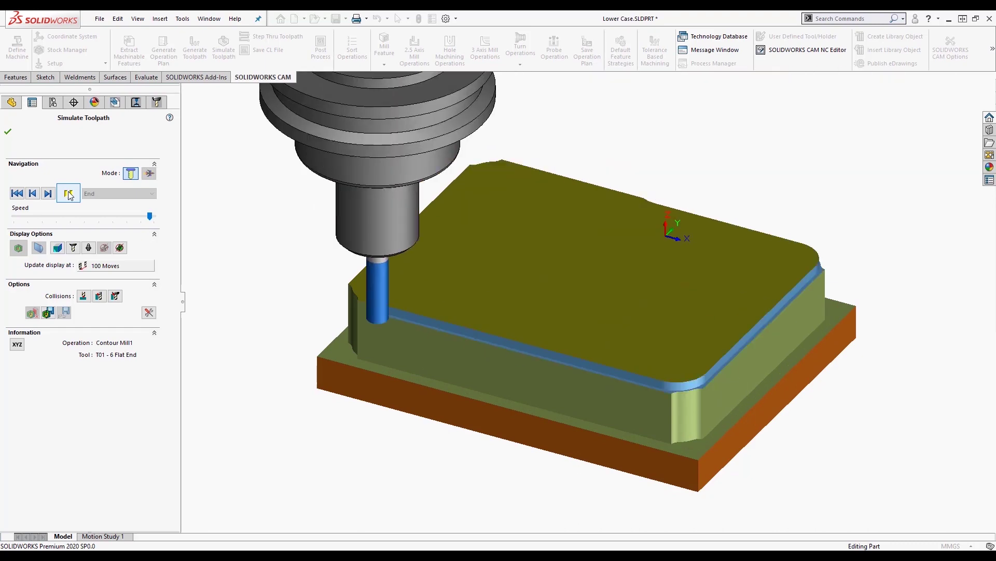
left_click(7, 131)
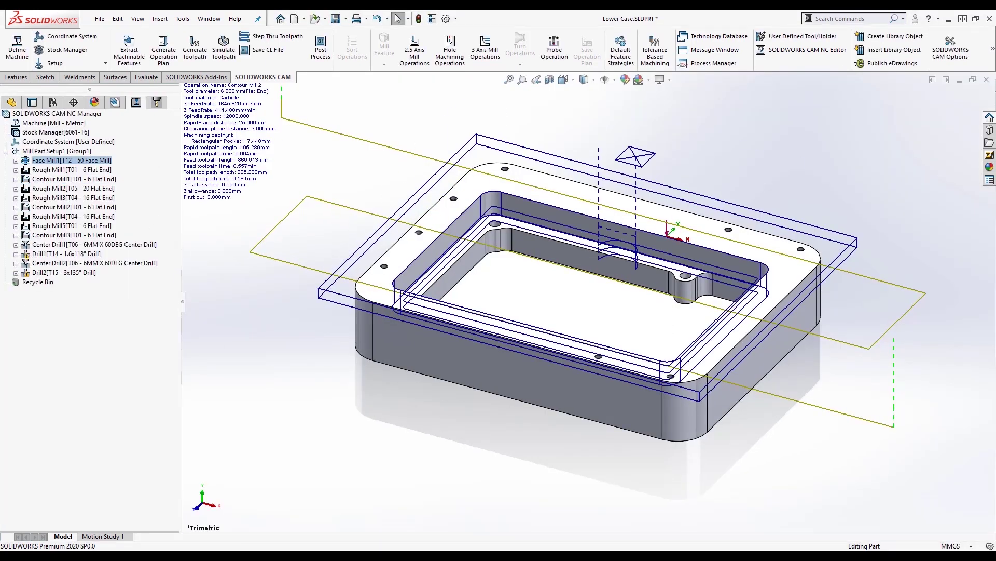
- Set the board standoffs' diameter to 7 mm in the part model and update the CAM operations for the modified geometry
left_click(11, 102)
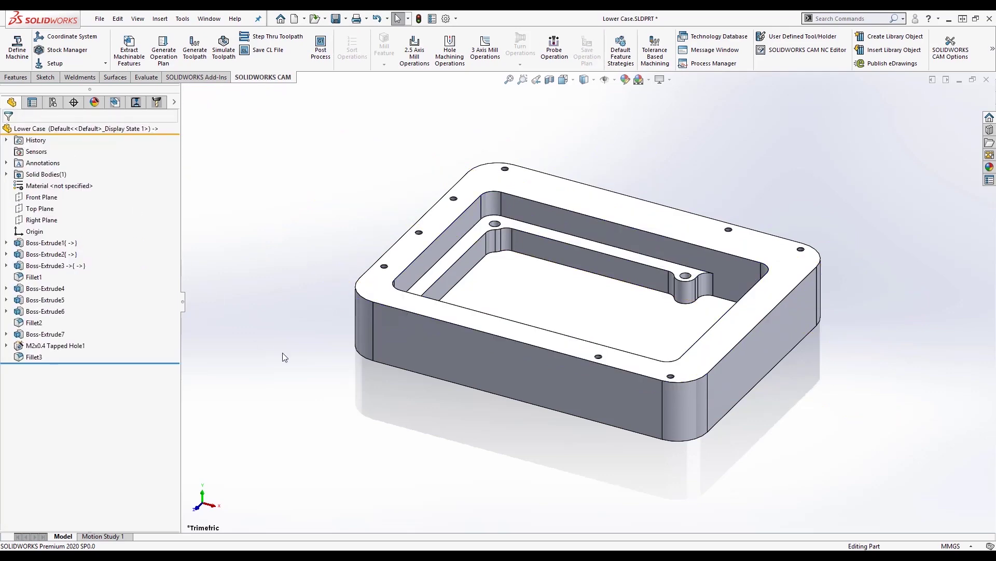
left_click(679, 286)
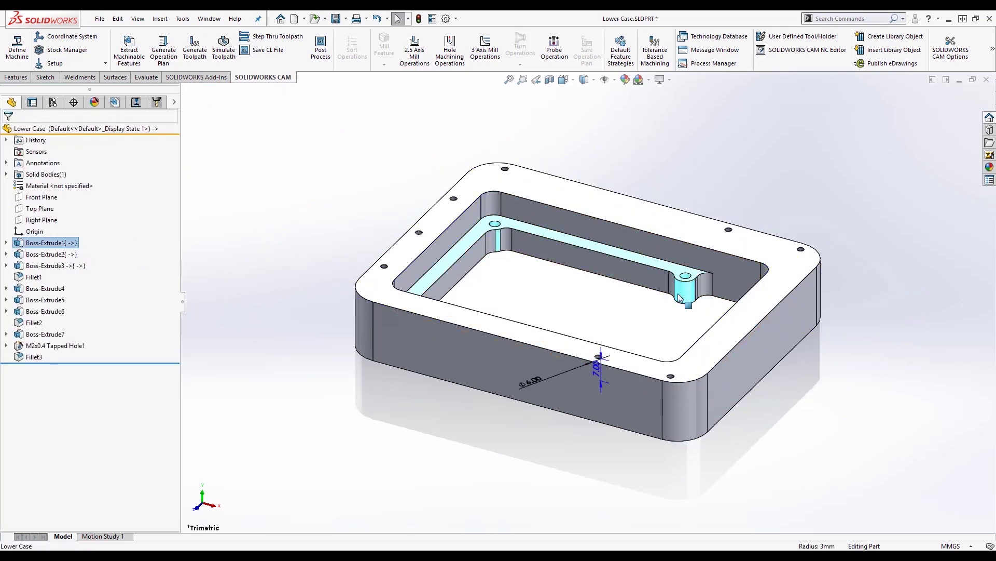
double_click(530, 382)
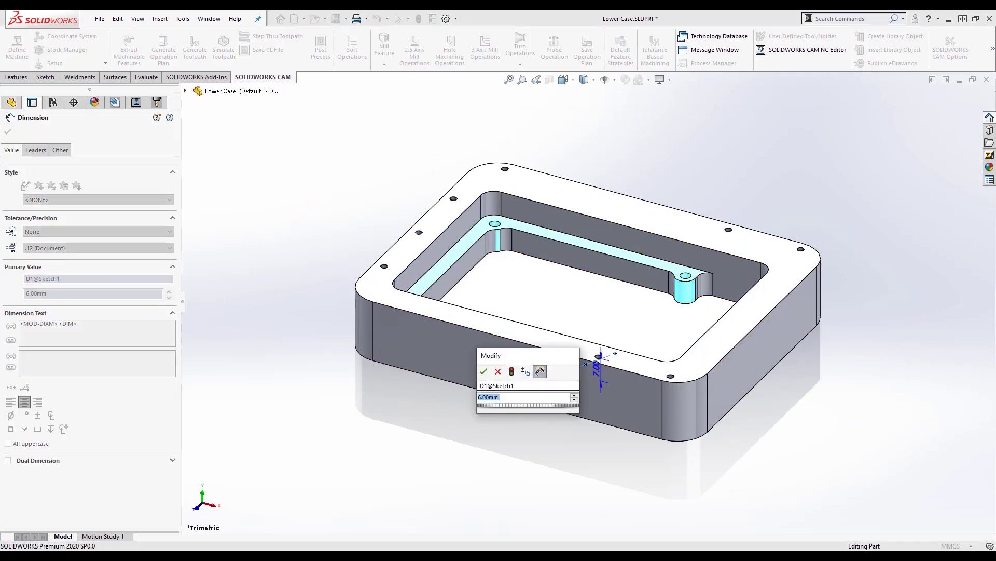
type("5")
left_click(484, 372)
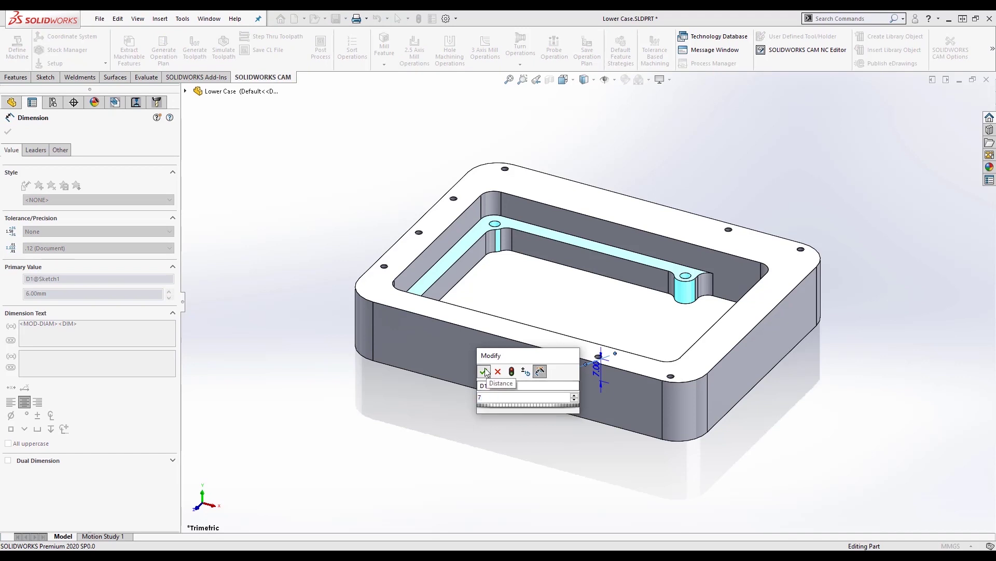
left_click(350, 203)
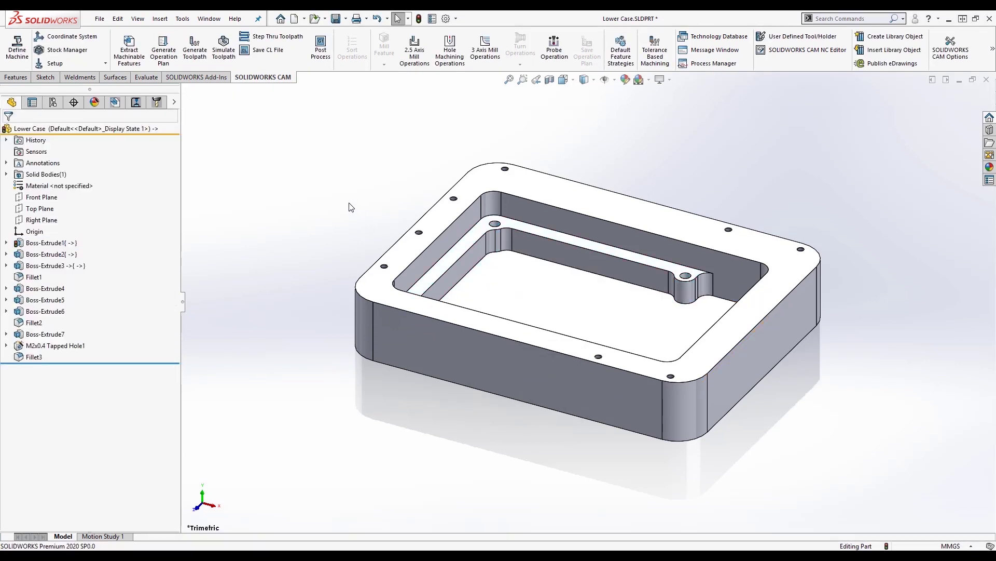
left_click(146, 105)
left_click(456, 323)
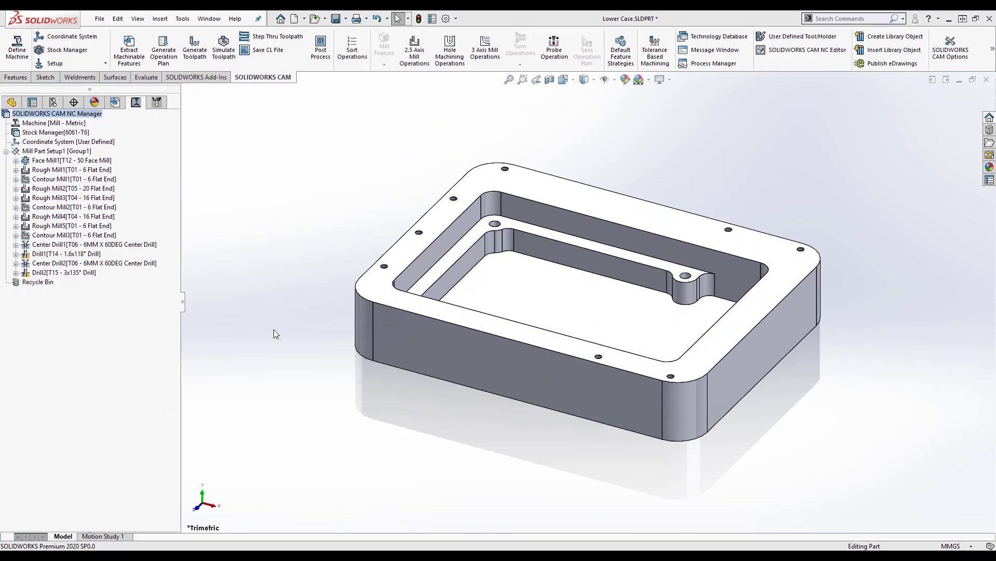
- Reassign Rough Mill2 from the T05 20 mm flat end mill to tool T04 - 16 Flat End and return to the operations list
left_click(154, 103)
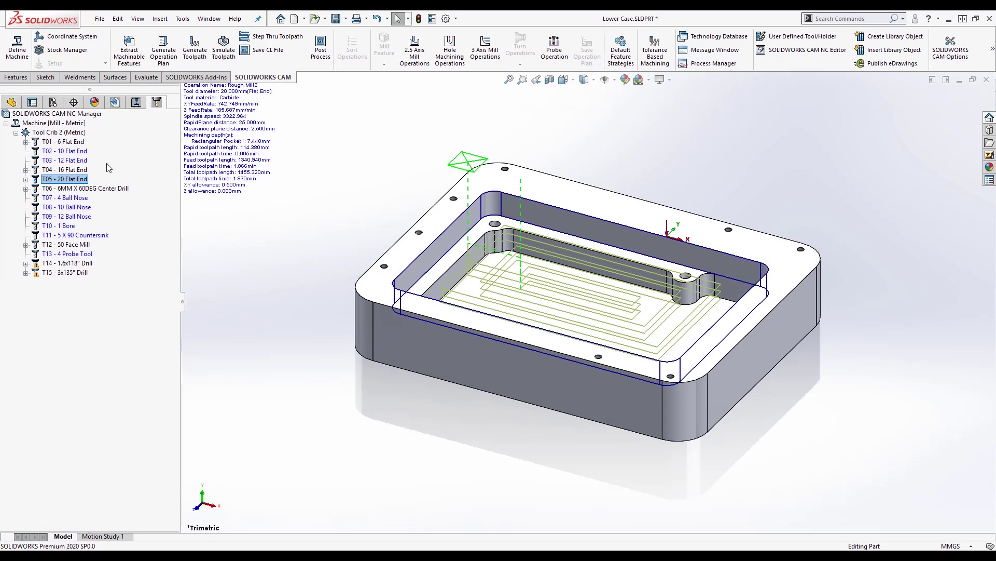
left_click(26, 179)
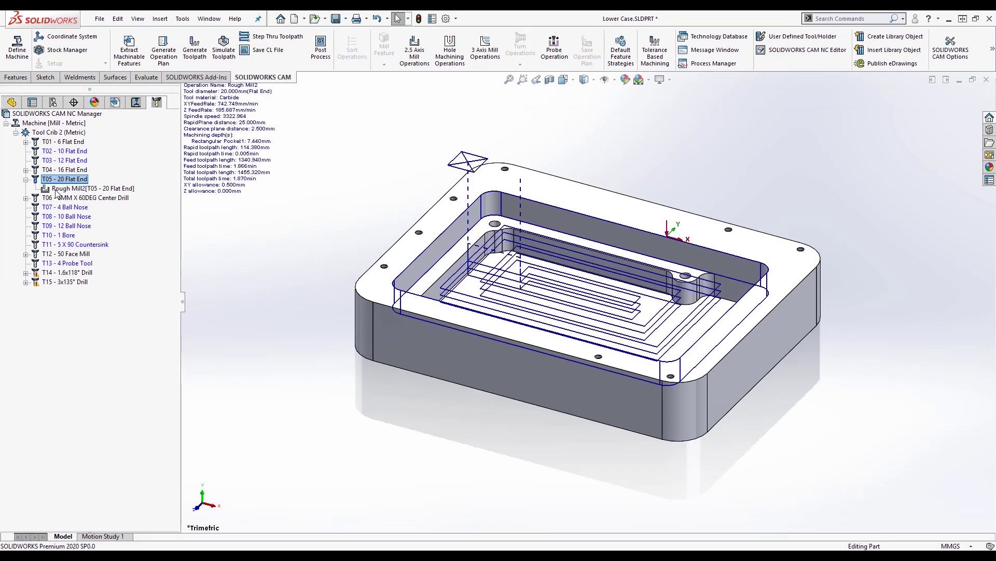
left_click(25, 170)
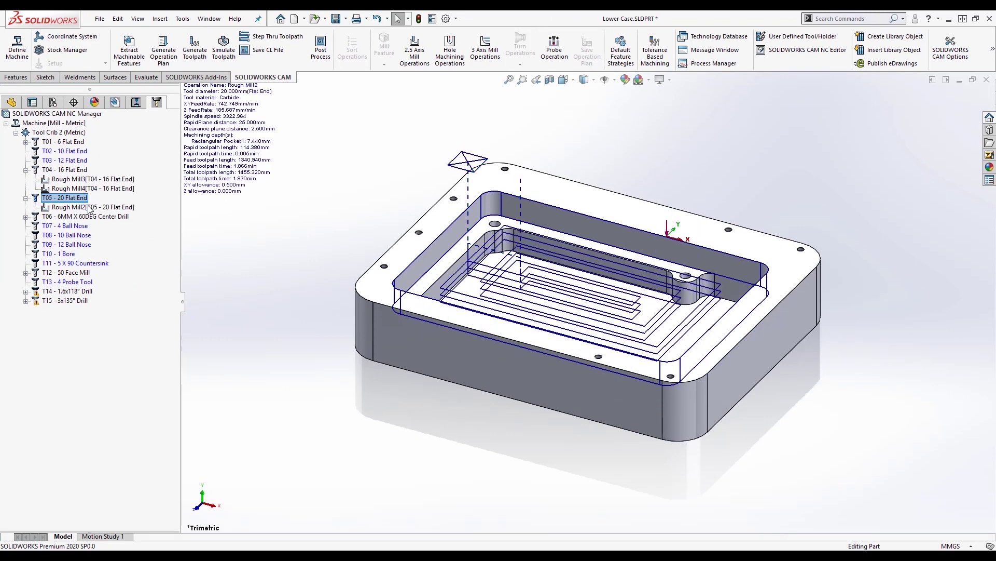
left_click(90, 178)
left_click_drag(90, 178, 90, 180)
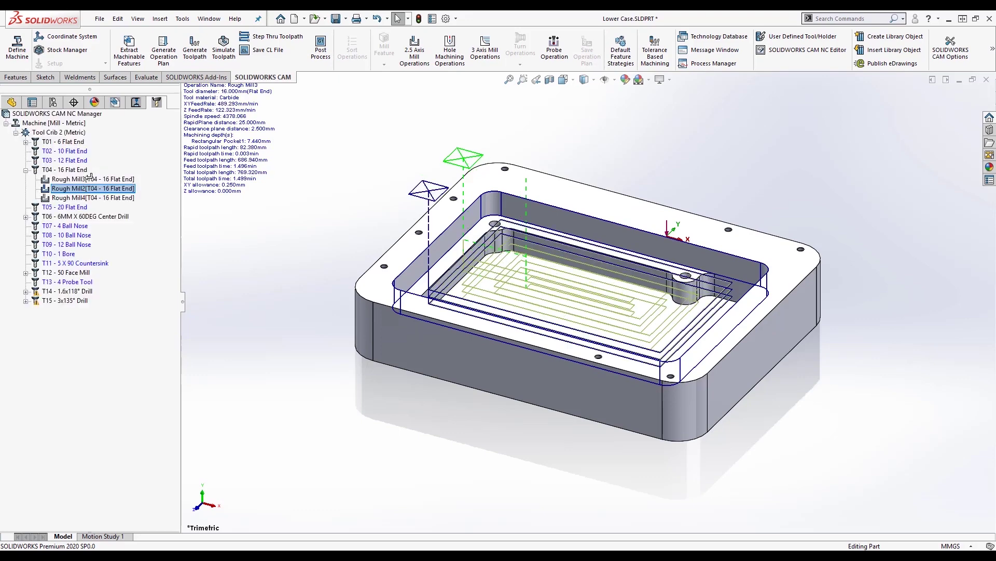
left_click(114, 103)
left_click(136, 103)
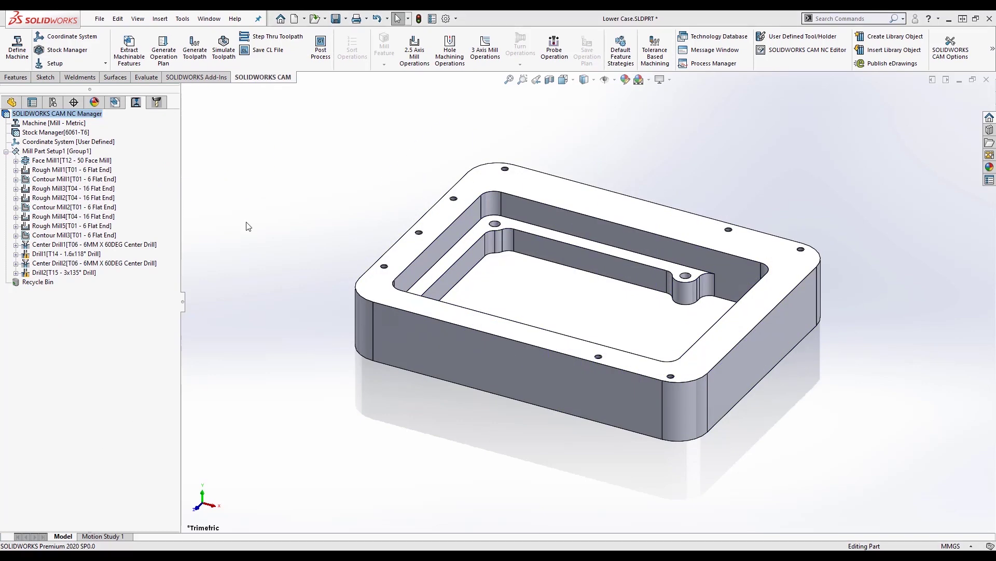
- Post process the program as Lower Case in M3Axis-Tutorial (*.txt) format on the Desktop and open the G-code in SOLIDWORKS CAM NC Editor
left_click(322, 52)
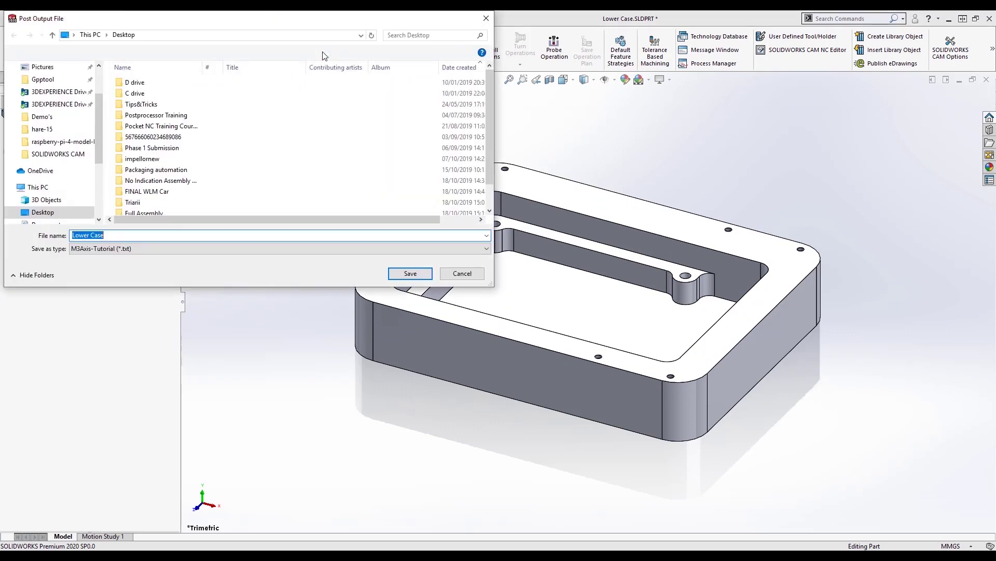
left_click(408, 272)
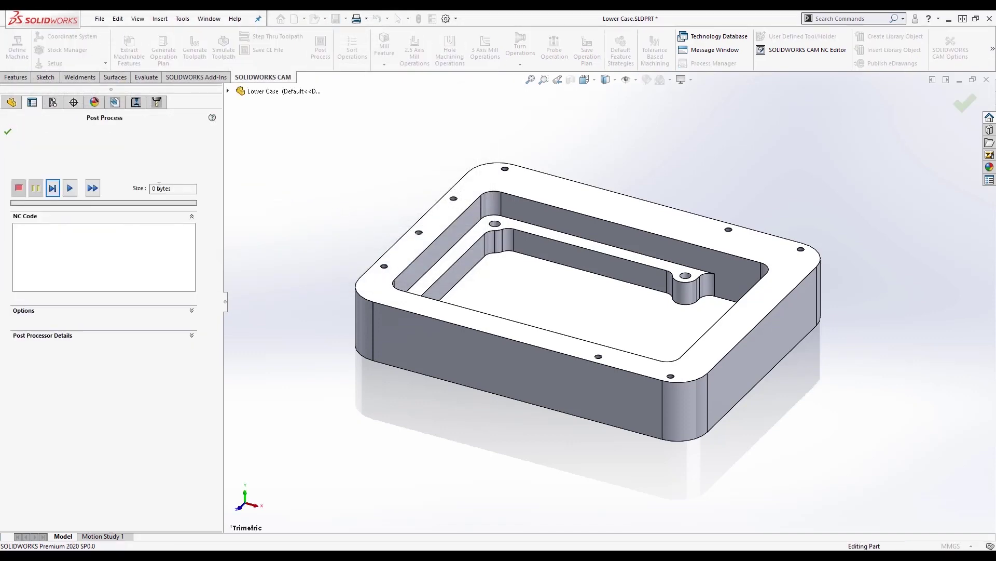
left_click(92, 188)
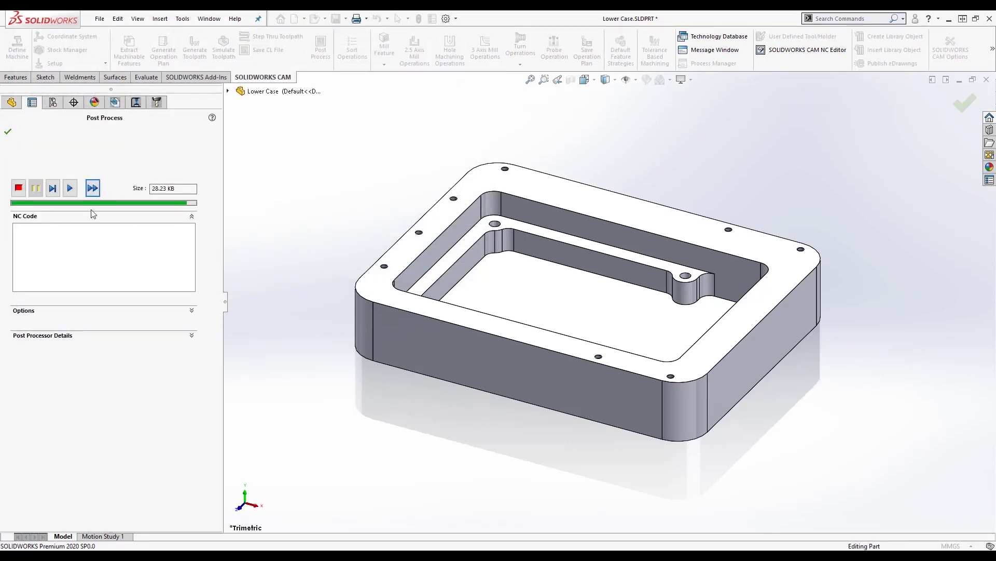
left_click(37, 310)
left_click(27, 348)
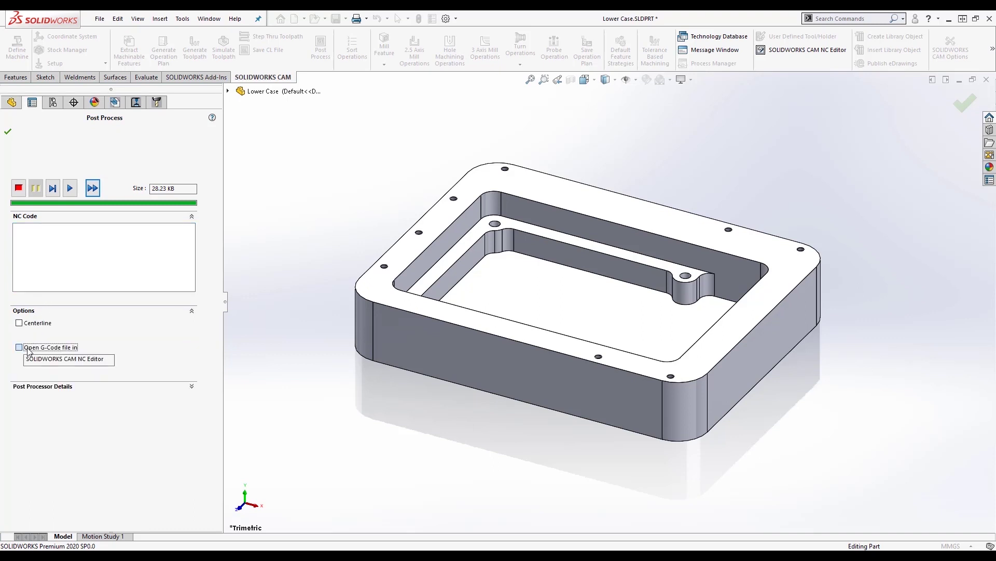
left_click(10, 133)
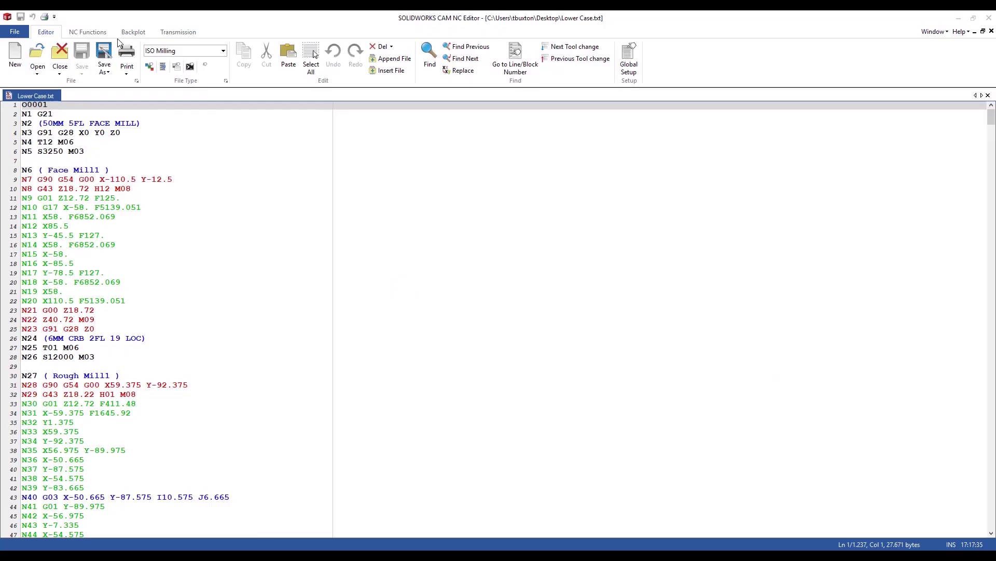
- Backplot the posted G-code, play and pause the tool motion, and leave the NC editor
left_click(133, 32)
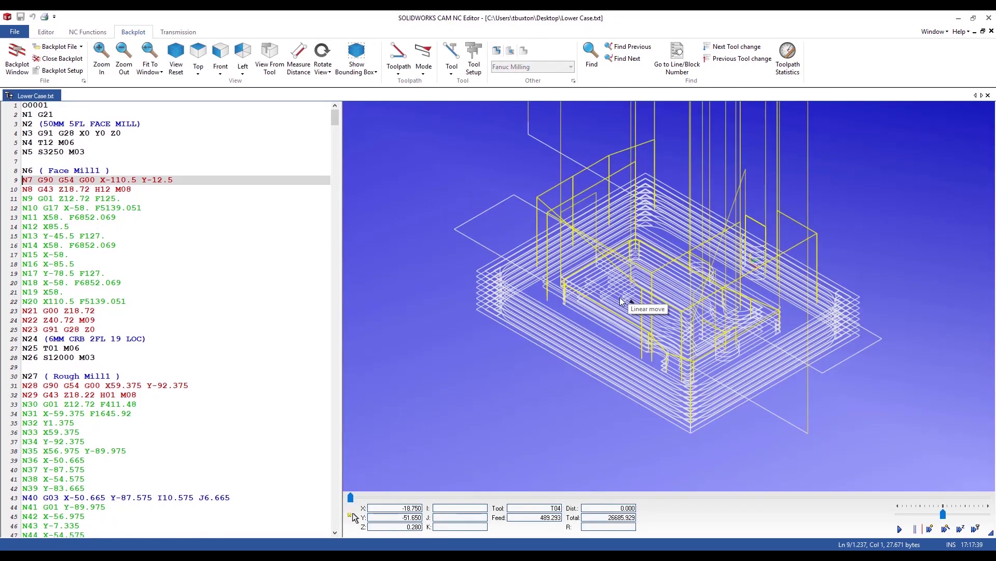
left_click(899, 529)
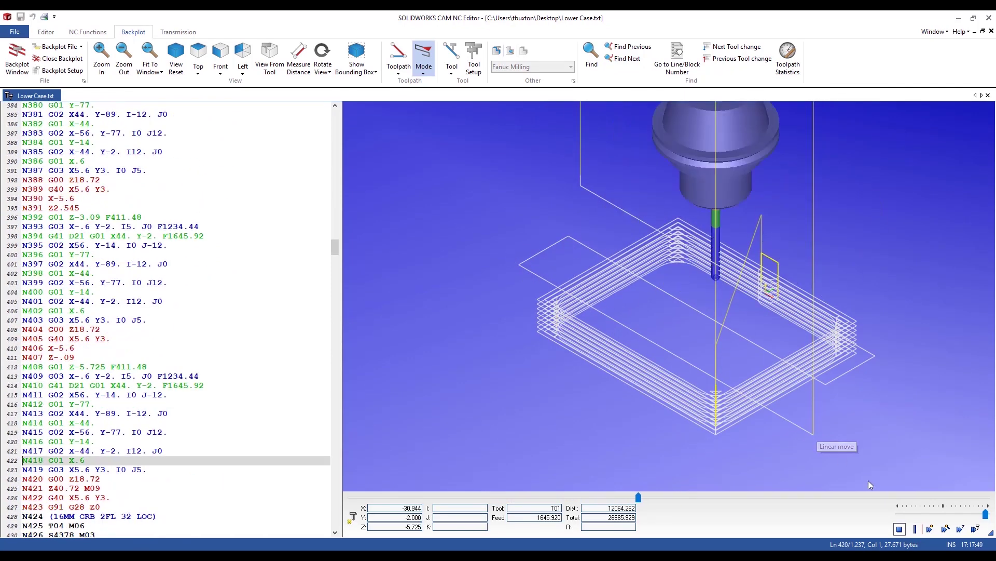
left_click(916, 528)
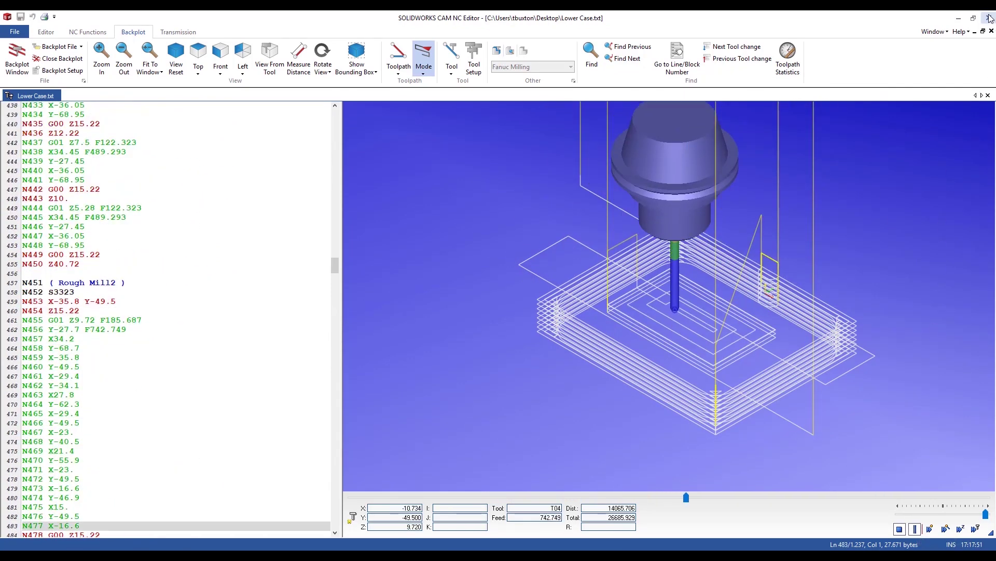
left_click(959, 19)
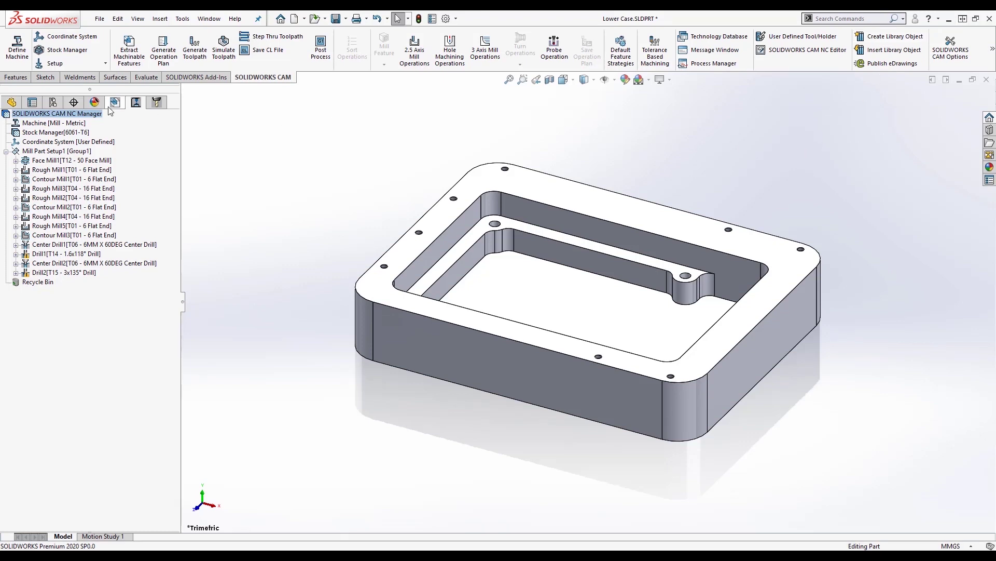
- Generate the setup sheet with the mill operations style sheet and its images, and look through the milling process sheet
right_click(86, 113)
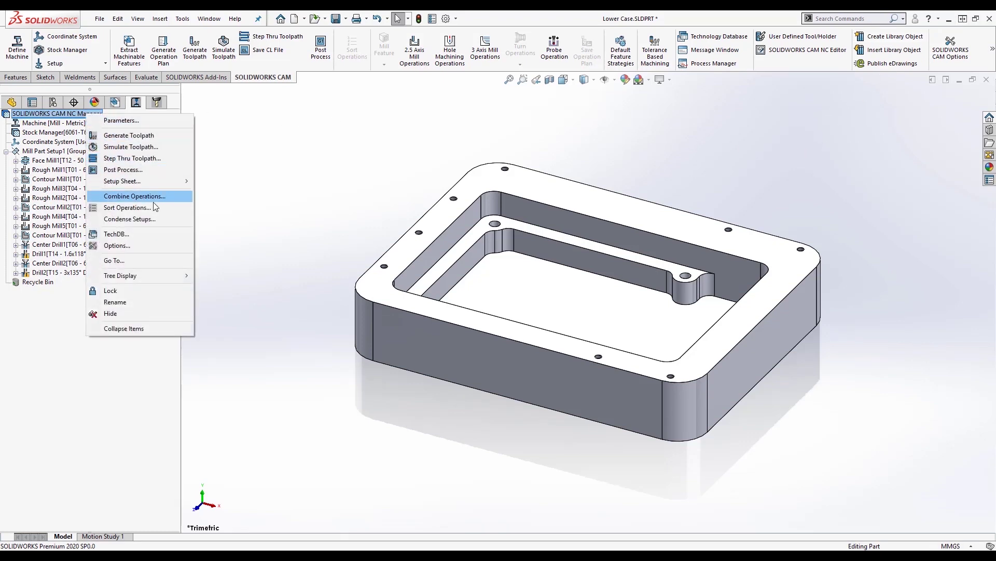
mouse_move(173, 182)
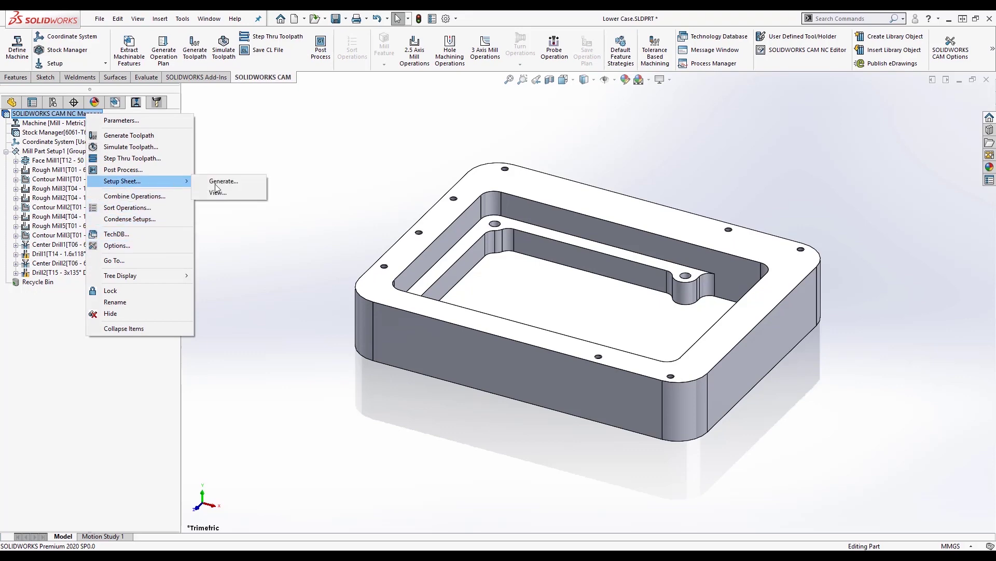
left_click(239, 182)
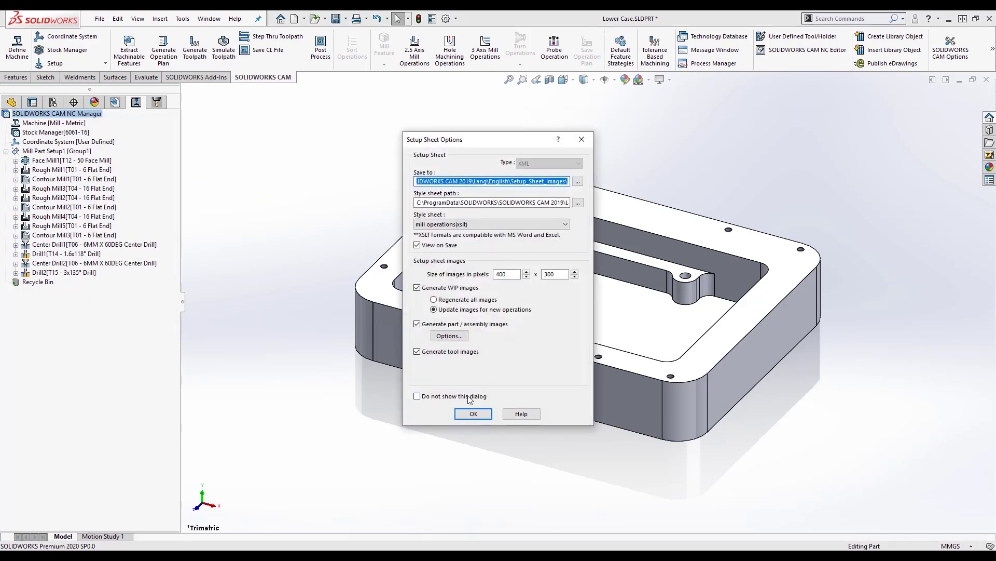
left_click(474, 413)
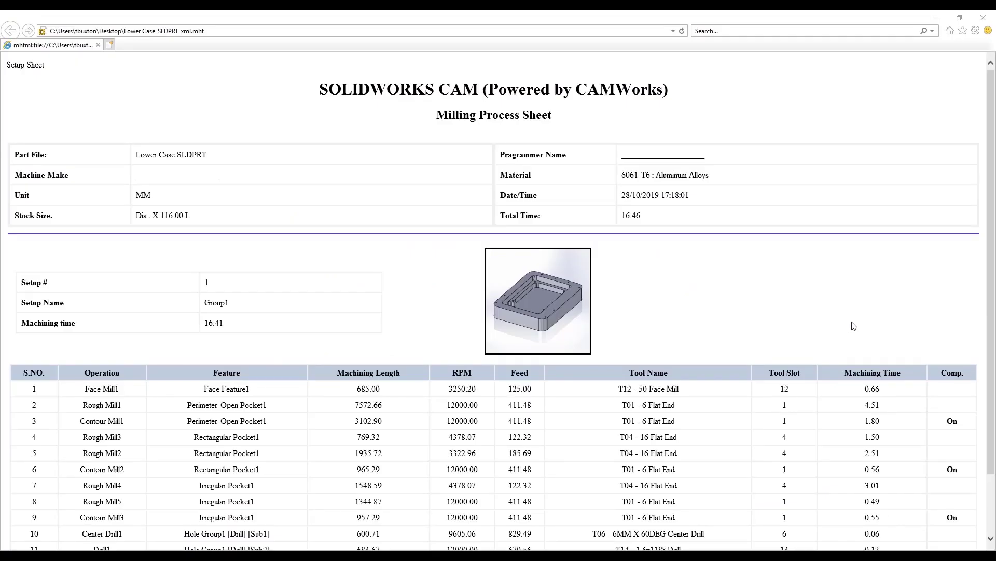
scroll(854, 326, "down", 2)
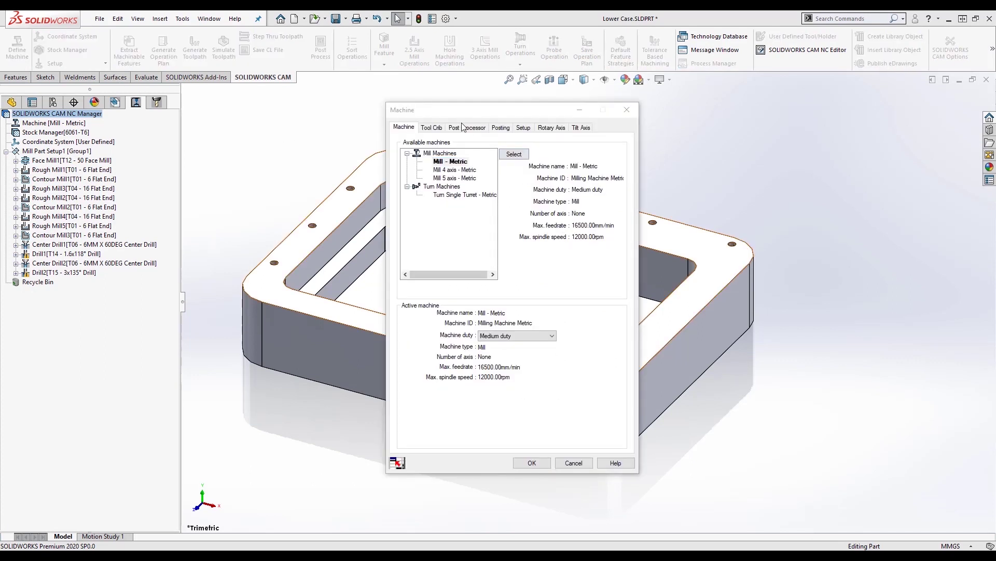
- Change the machine's post processor to MILL\HEIDENHAIN_ITNC426 and accept the machine settings
left_click(465, 129)
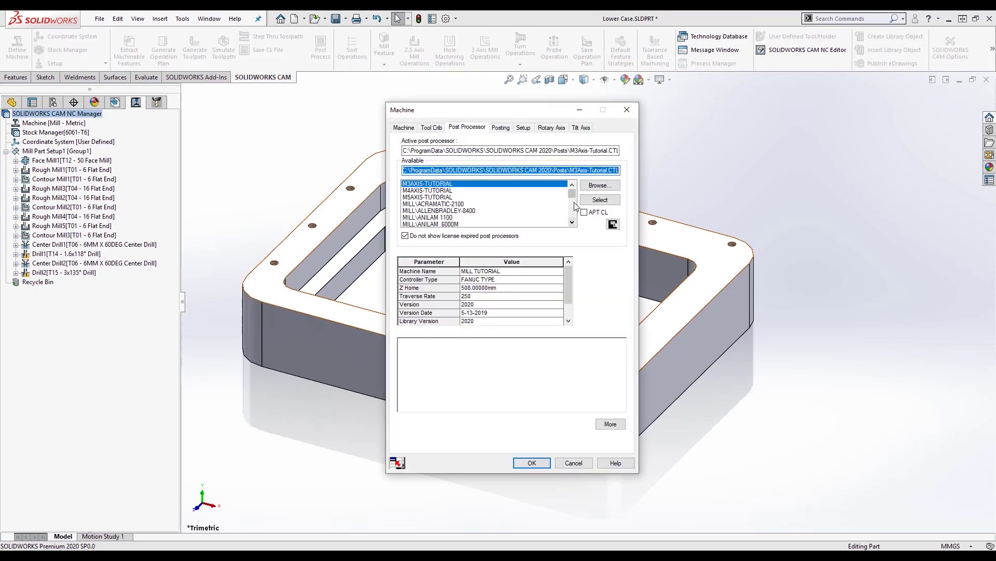
left_click(573, 223)
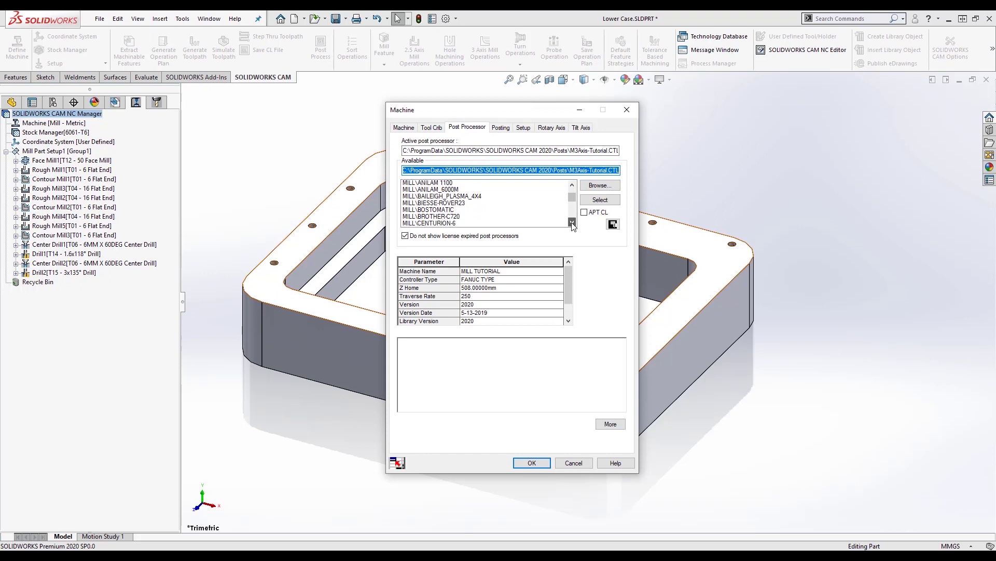
left_click(572, 223)
left_click(572, 223)
left_click(572, 223)
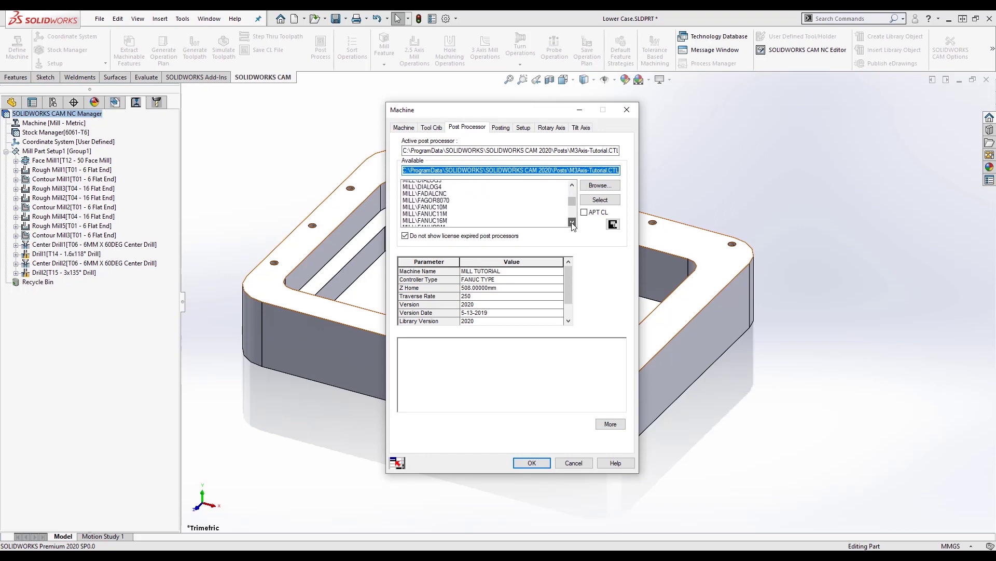
left_click(572, 223)
left_click(572, 223)
left_click(572, 224)
left_click(572, 223)
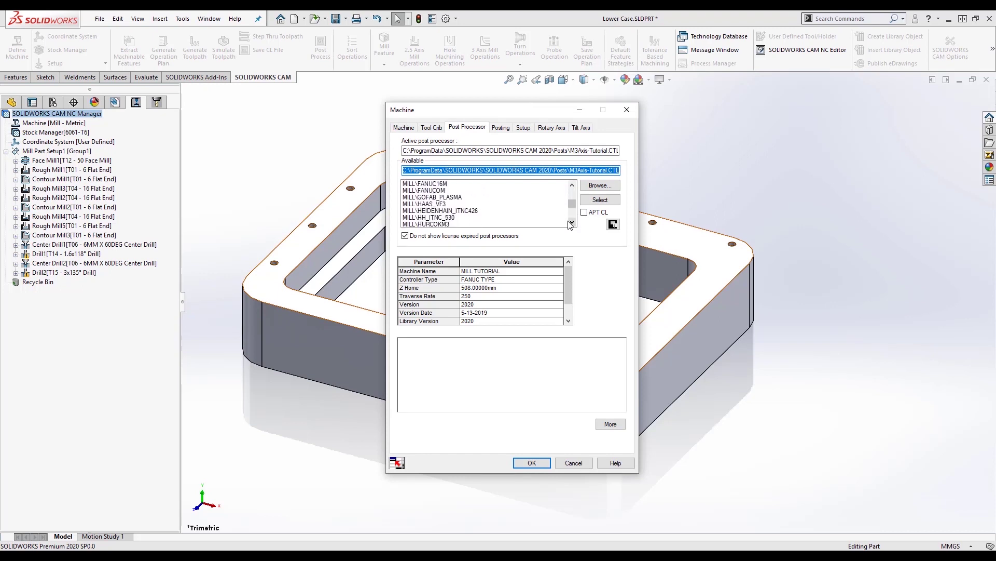
left_click(472, 210)
left_click(599, 200)
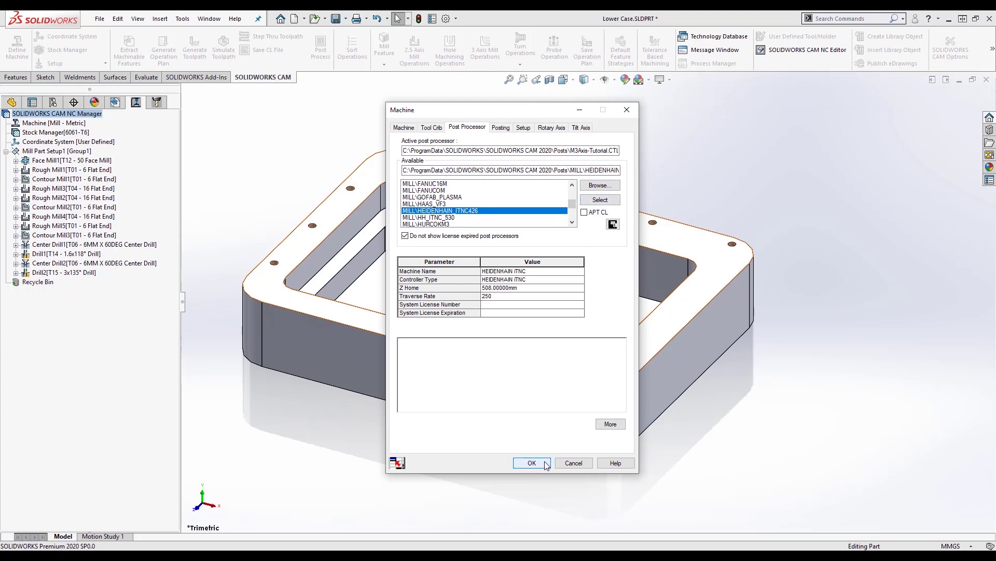
left_click(542, 463)
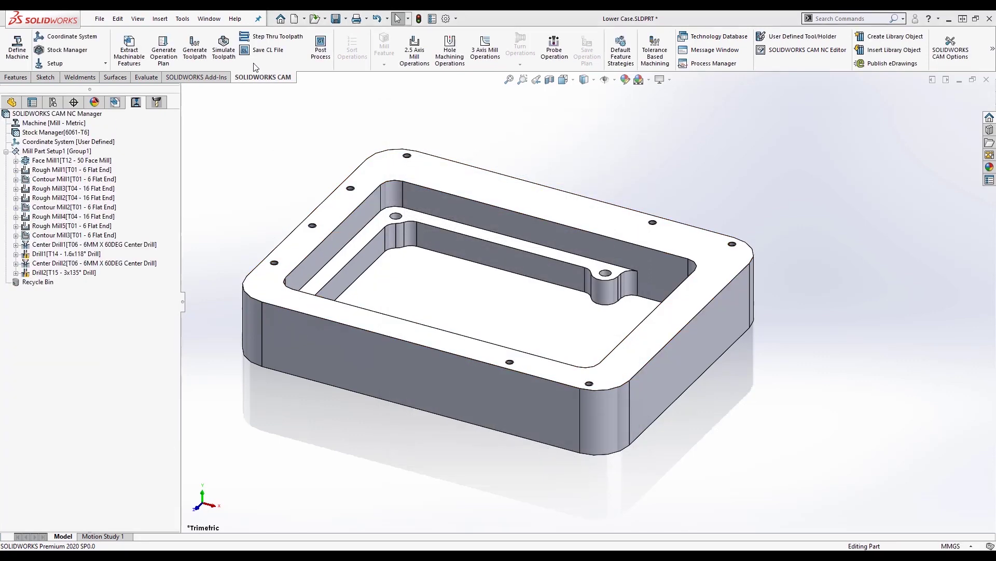
- Post process the program with the Heidenhain post as Lower Case.H and open the code in SOLIDWORKS CAM NC Editor
left_click(321, 49)
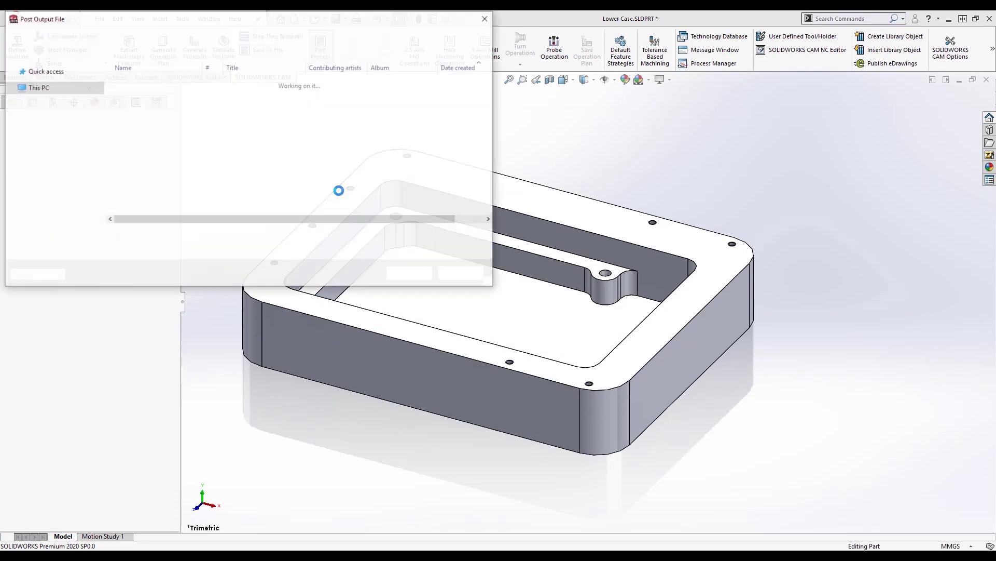
left_click(410, 273)
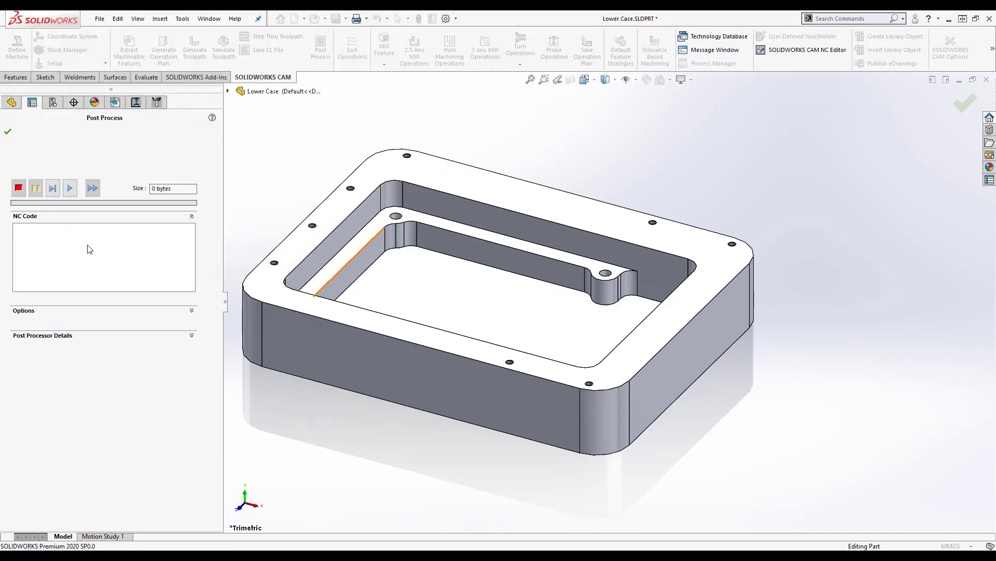
left_click(39, 312)
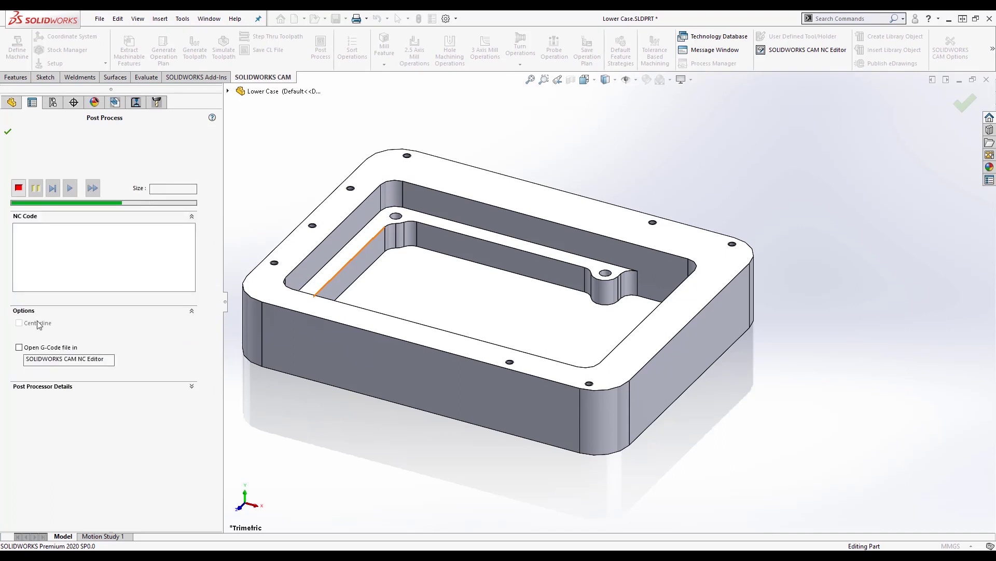
left_click(19, 347)
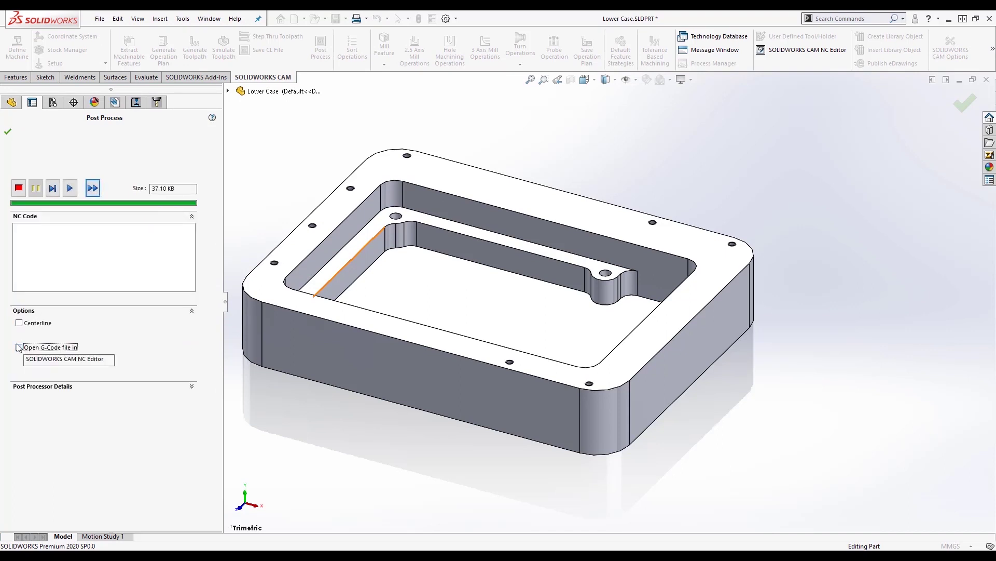
left_click(8, 131)
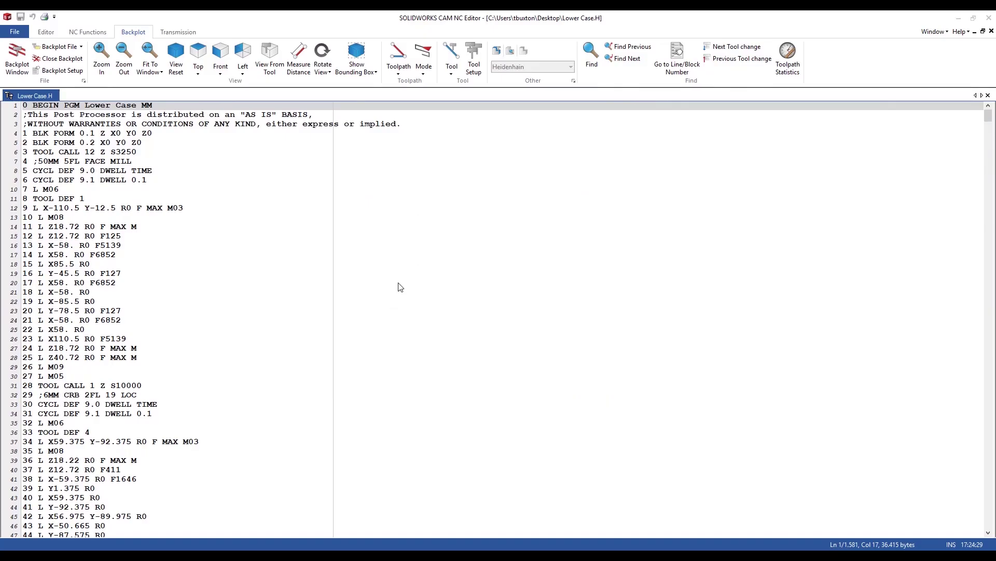
- Backplot the Heidenhain program Lower Case.H, play the tool motion and close the NC editor
left_click(21, 65)
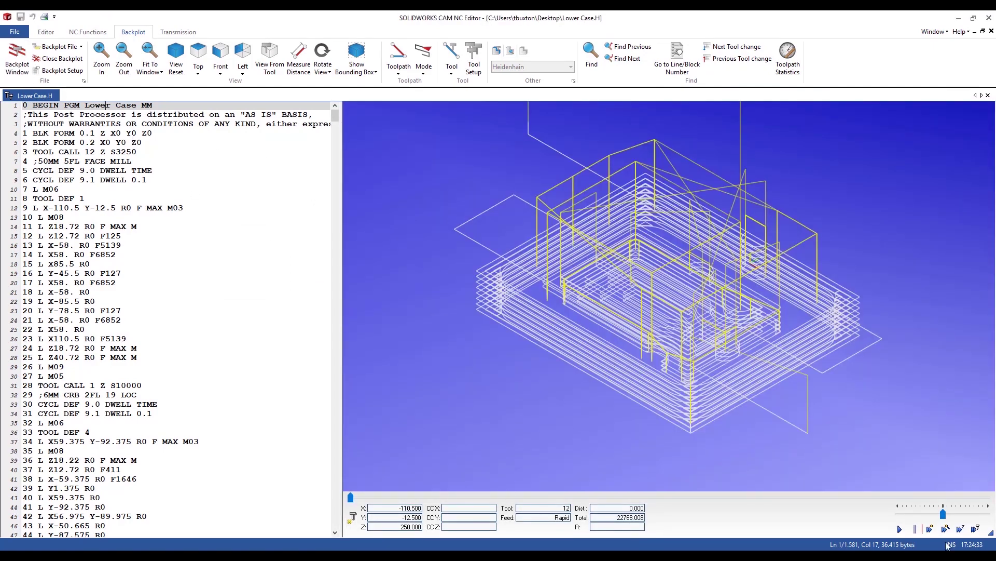
left_click(899, 528)
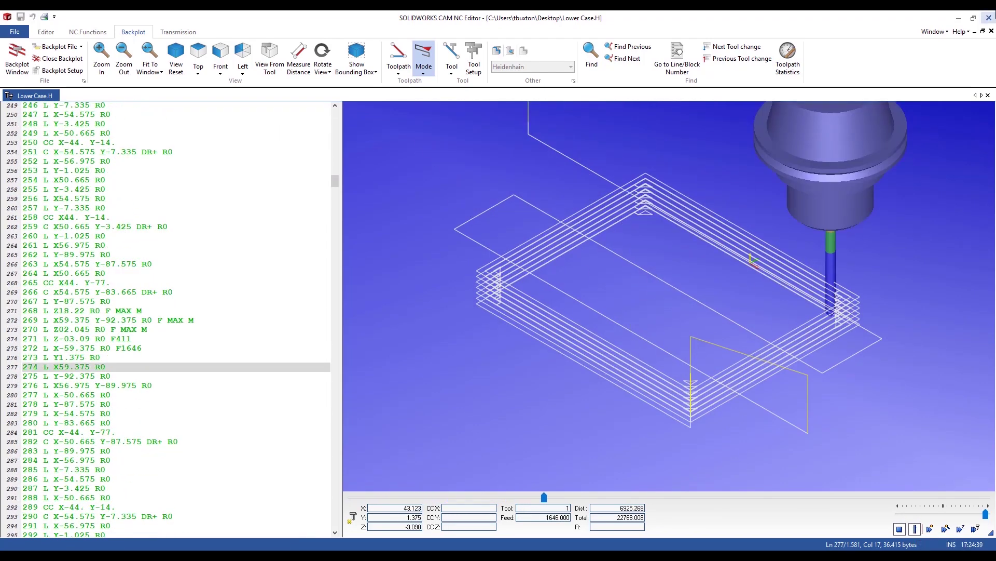
left_click(989, 18)
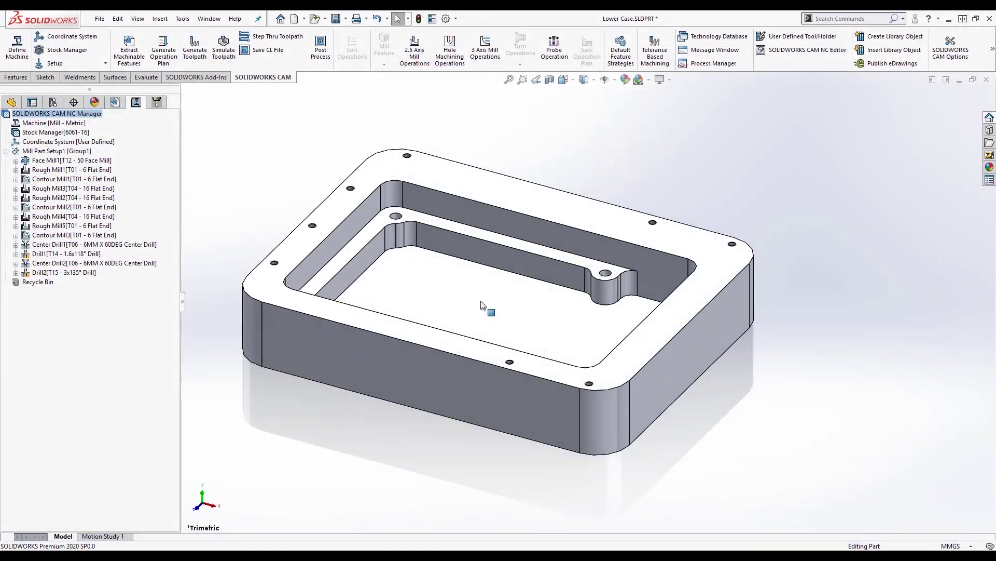